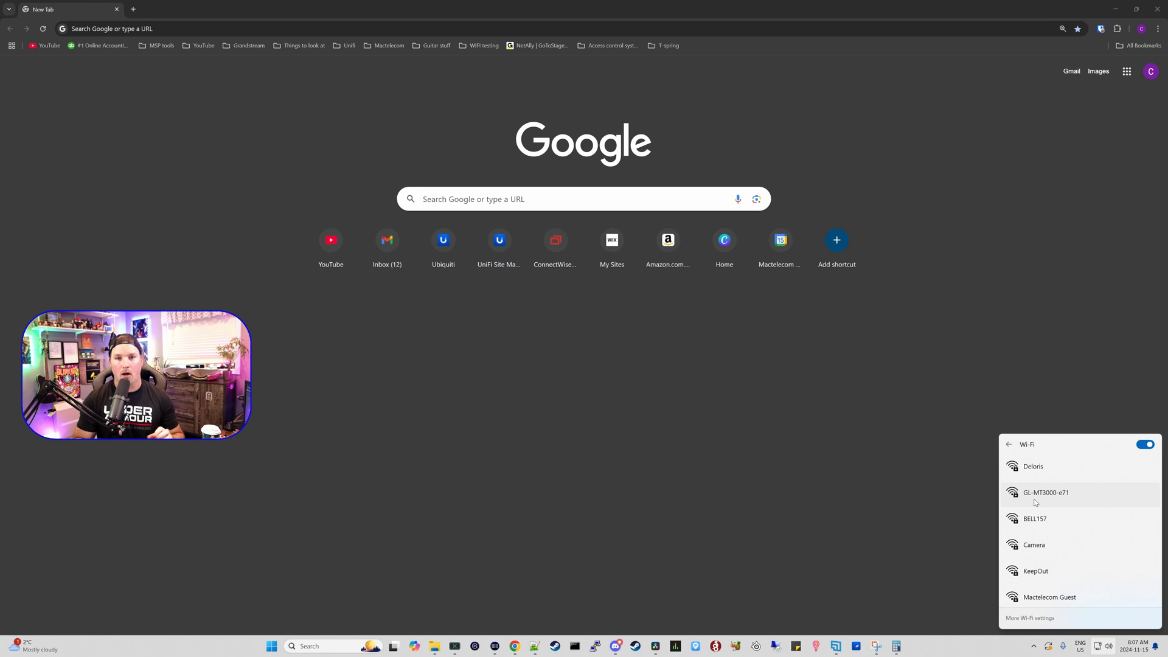
Load the router's admin page at 192.168.8.1, correcting a mistyped address
{"action": "left_click", "coordinate": [473, 31]}
{"action": "type", "text": "192.1168"}
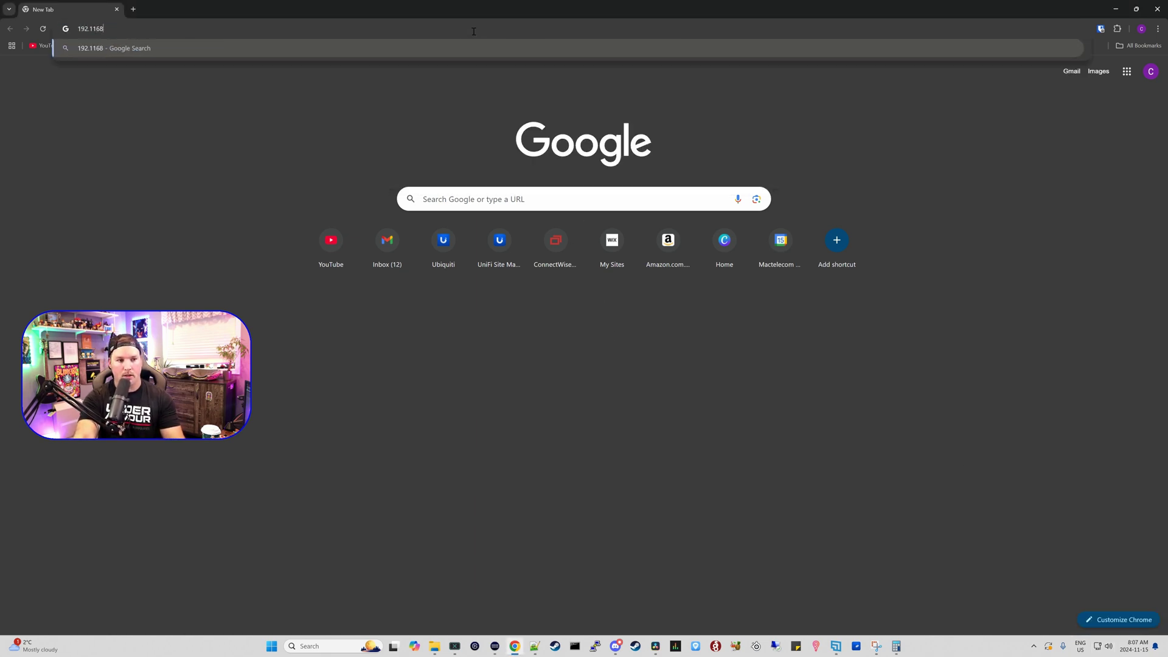
{"action": "key", "text": "BackSpace"}
{"action": "key", "text": "BackSpace"}
{"action": "key", "text": "BackSpace"}
{"action": "type", "text": "68.8.1"}
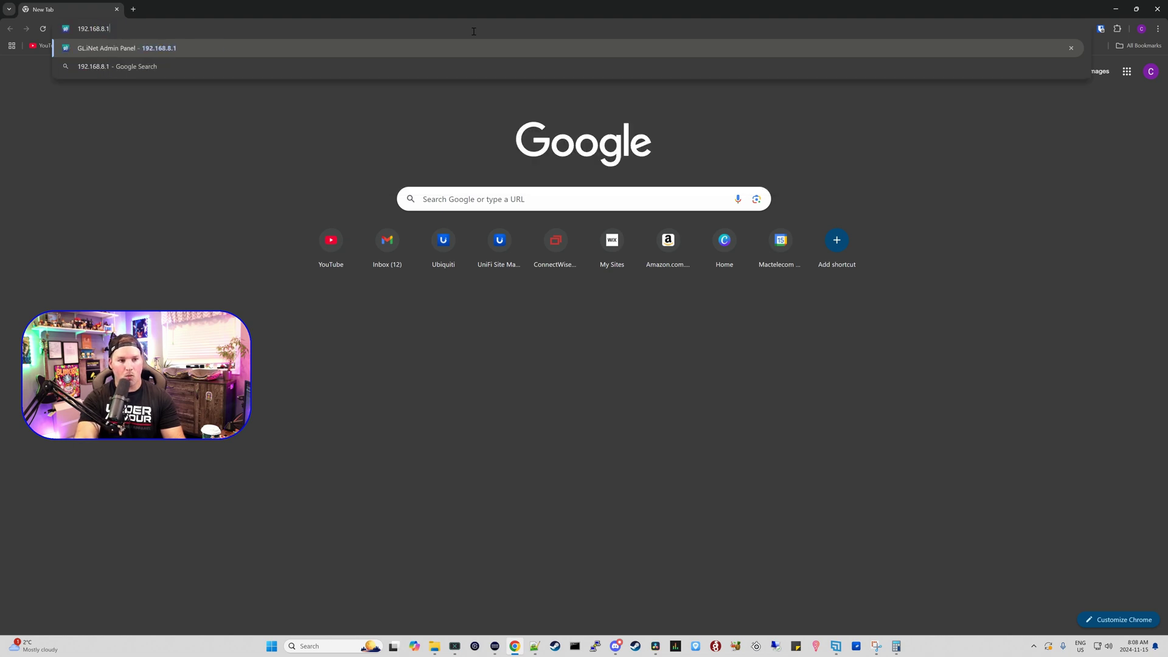
{"action": "key", "text": "Return"}
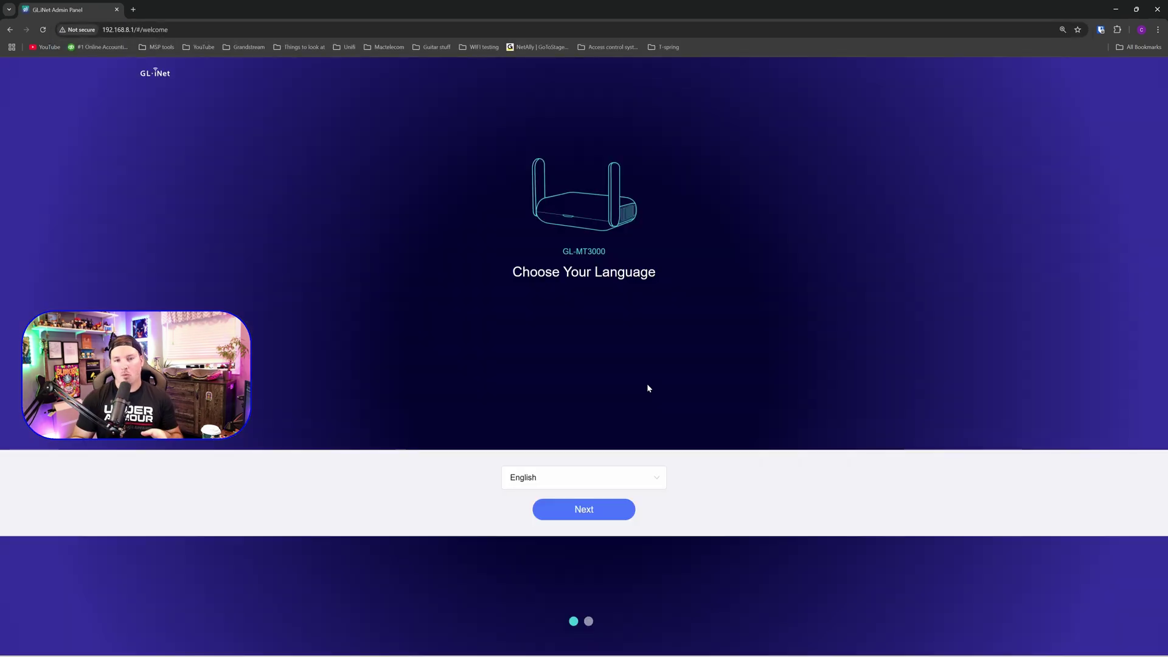
Keep English as the interface language and continue to the admin password step
{"action": "left_click", "coordinate": [654, 472]}
{"action": "left_click", "coordinate": [615, 509]}
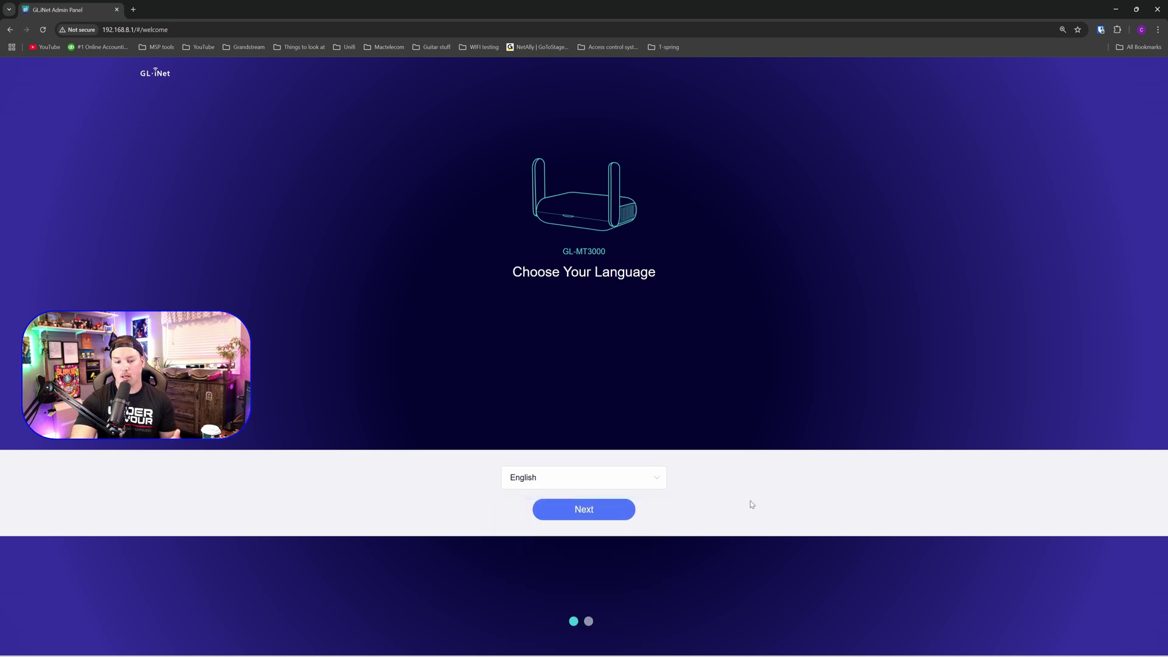
{"action": "left_click", "coordinate": [616, 517]}
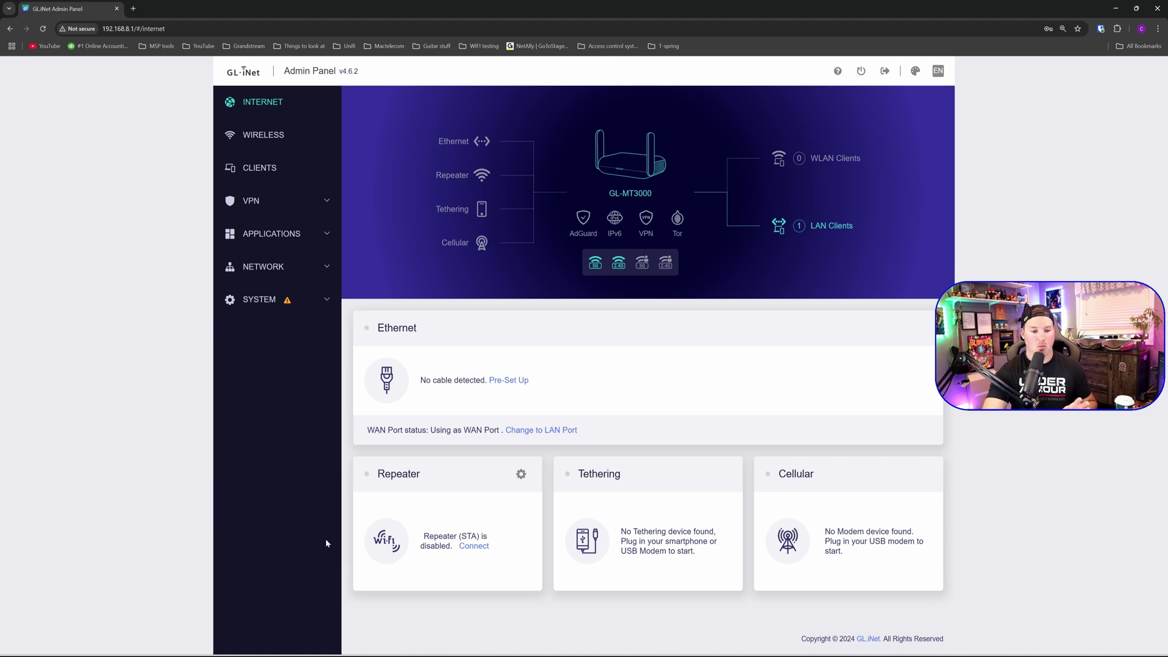
Join the Deloris Wi-Fi network as a repeater, receiving IP 192.168.30.30 on 5G
{"action": "left_click", "coordinate": [484, 547]}
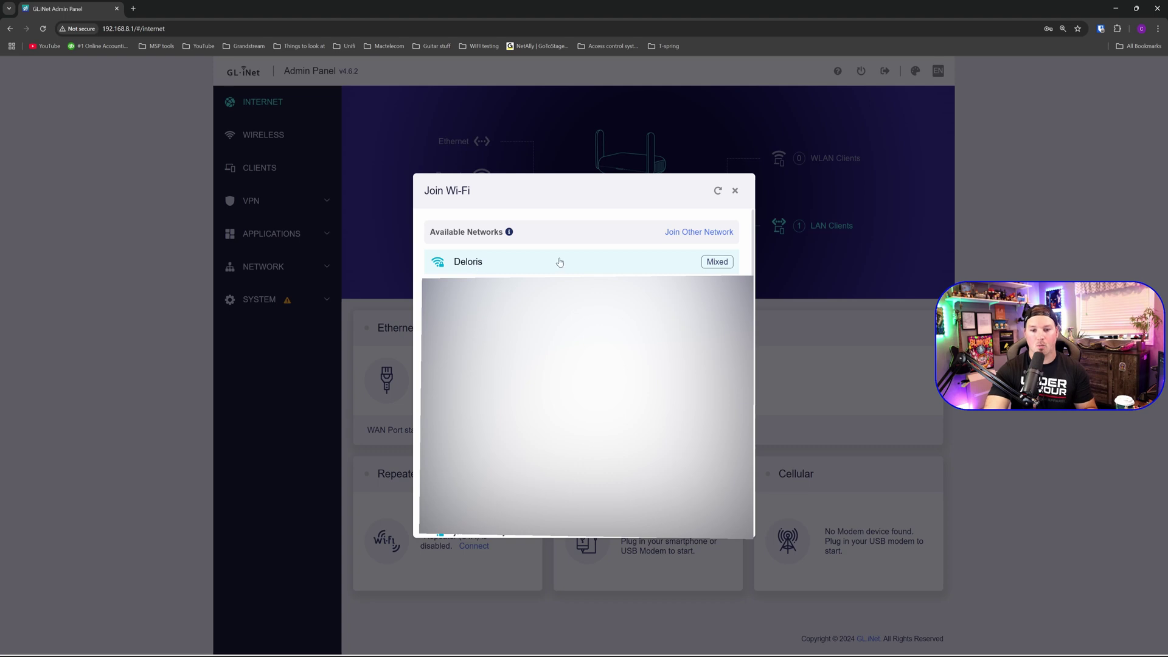
{"action": "left_click", "coordinate": [635, 267]}
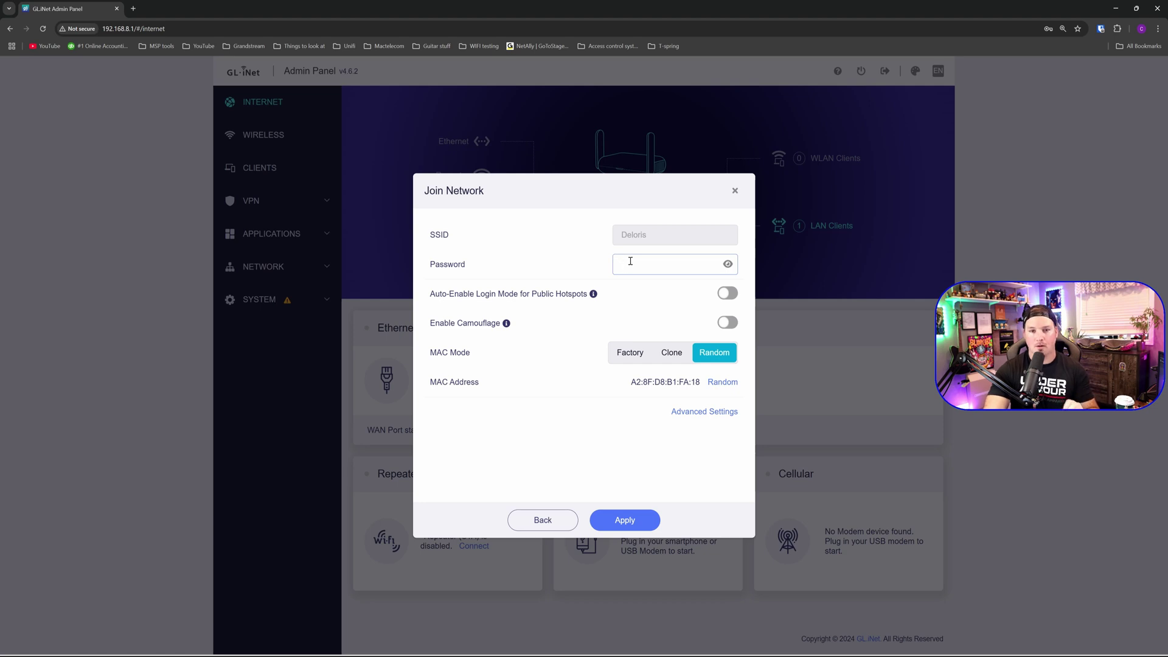
{"action": "key", "text": "Return"}
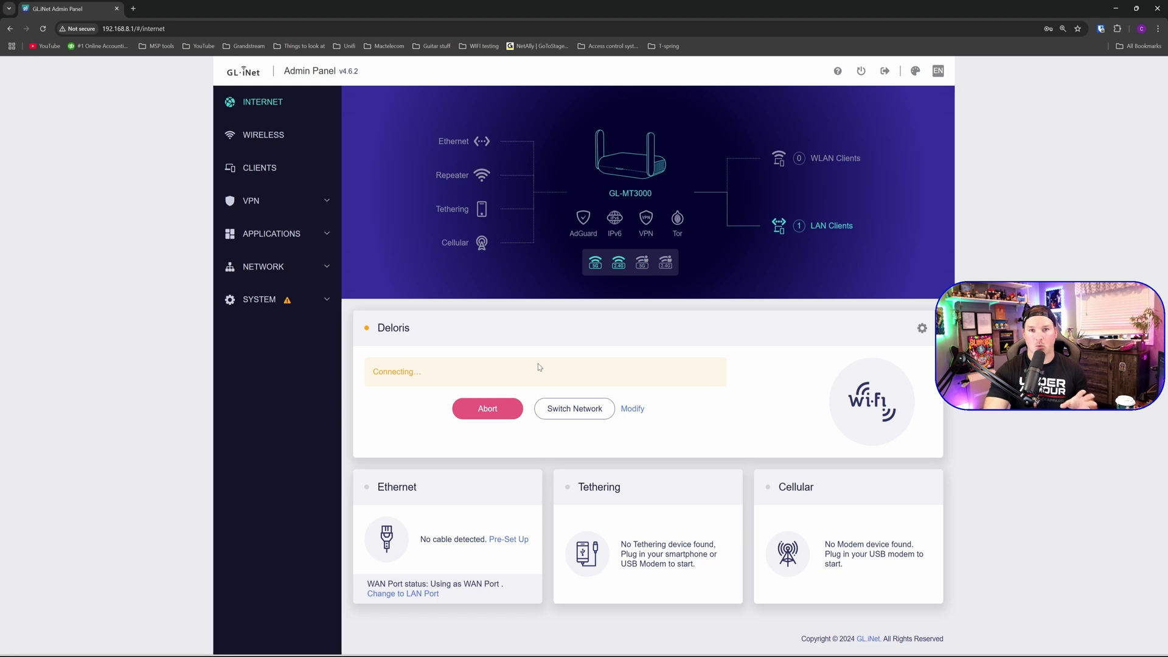
{"action": "scroll", "coordinate": [891, 430], "scroll_direction": "down", "scroll_amount": 2}
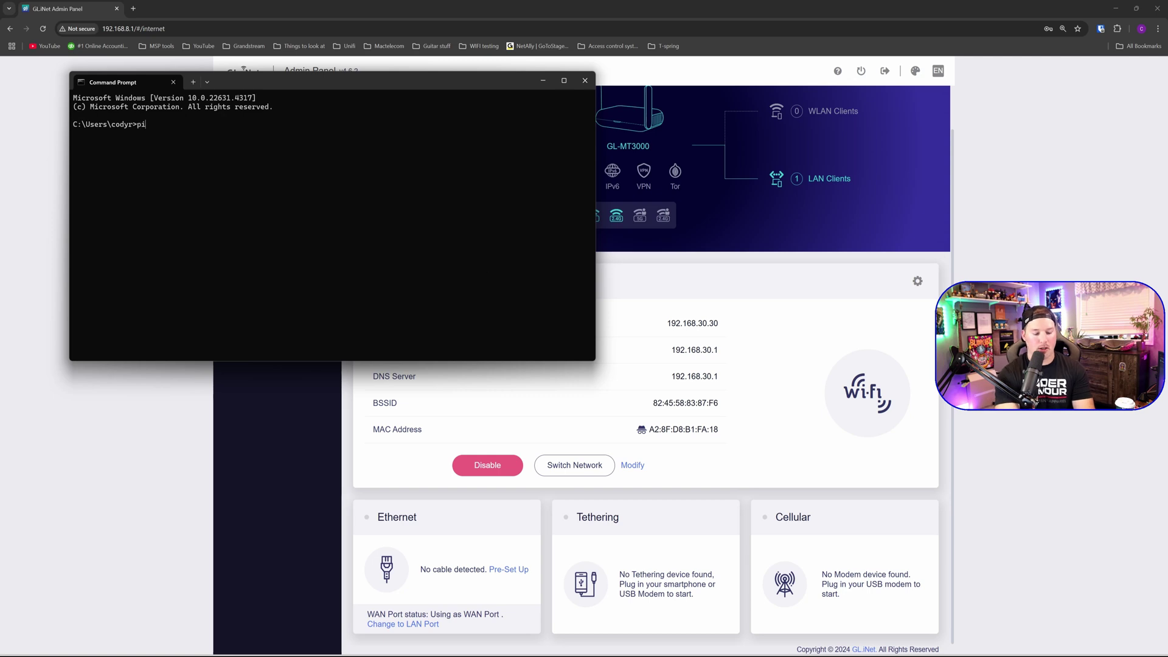
Ping google.ca, confirm 9–15 ms replies, and return to the router admin page
{"action": "type", "text": "ng google.ca"}
{"action": "key", "text": "Return"}
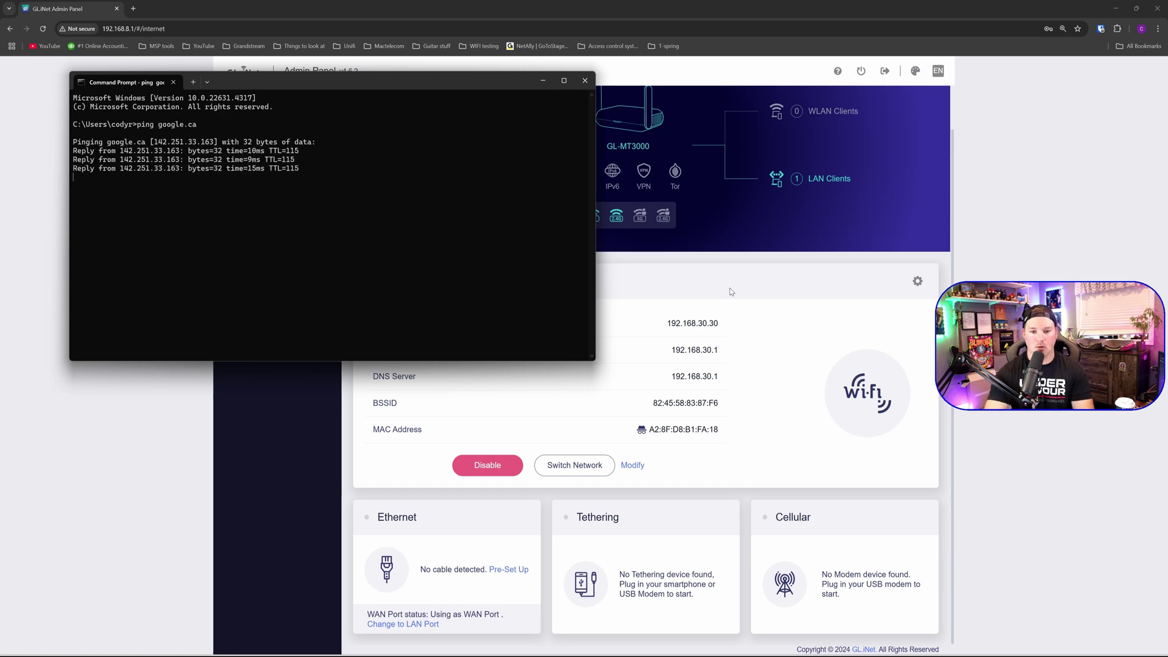
{"action": "left_click", "coordinate": [642, 261]}
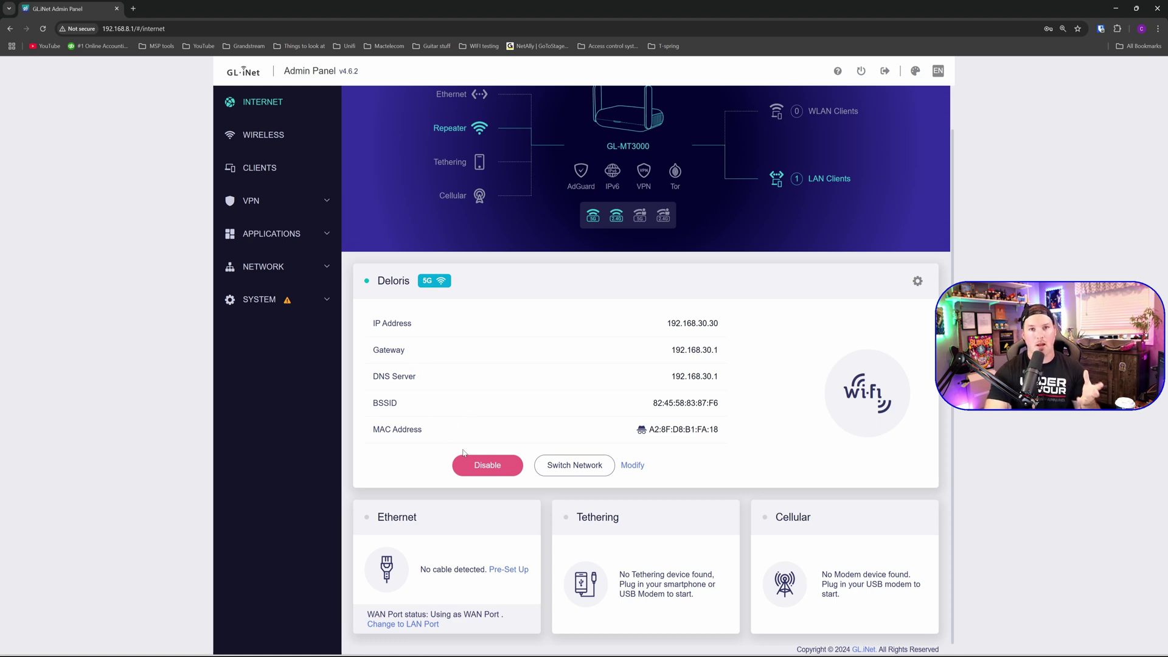
Sync the router's time zone to the browser's America/Toronto (UTC-05:00)
{"action": "left_click", "coordinate": [291, 306]}
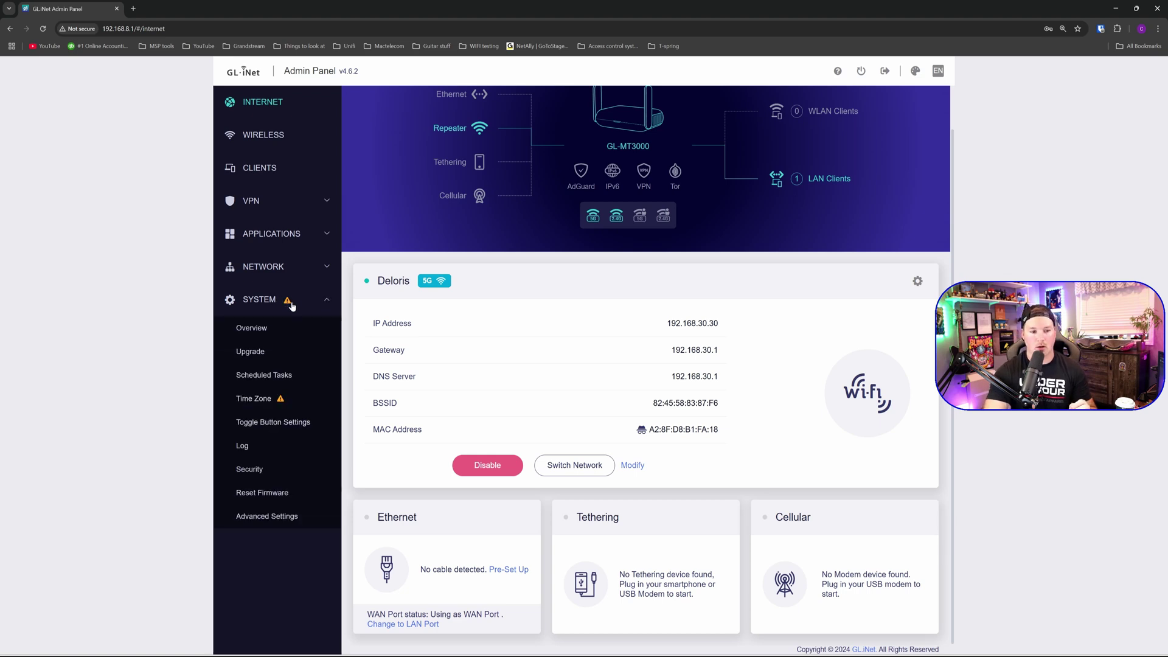
{"action": "left_click", "coordinate": [287, 400]}
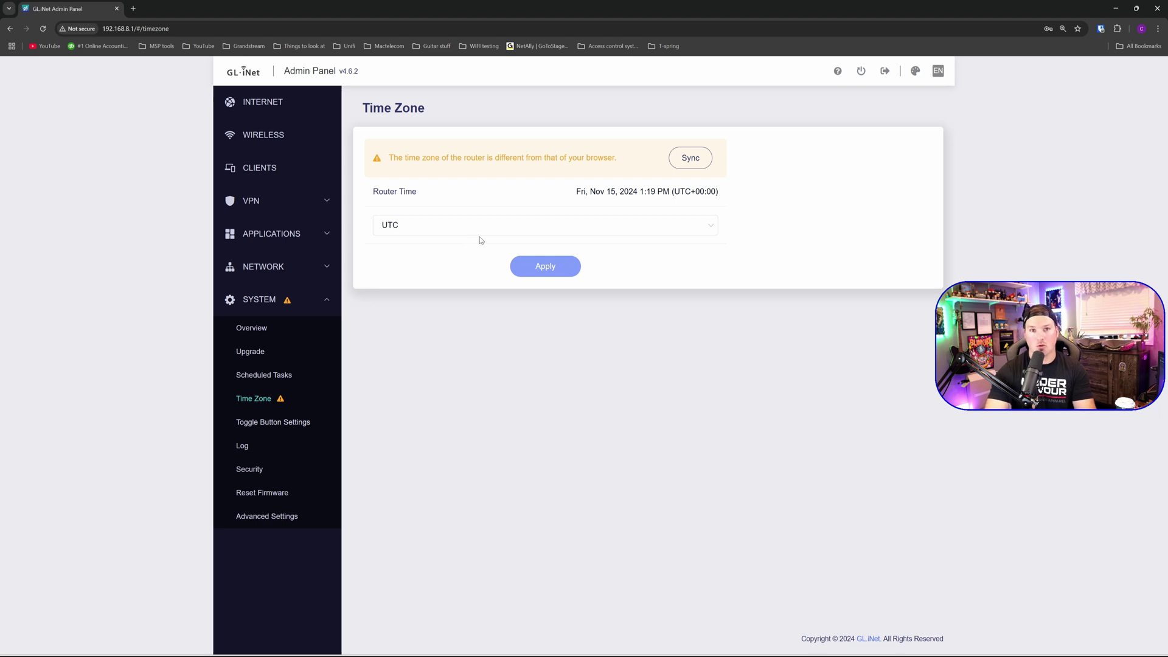
{"action": "left_click", "coordinate": [684, 158]}
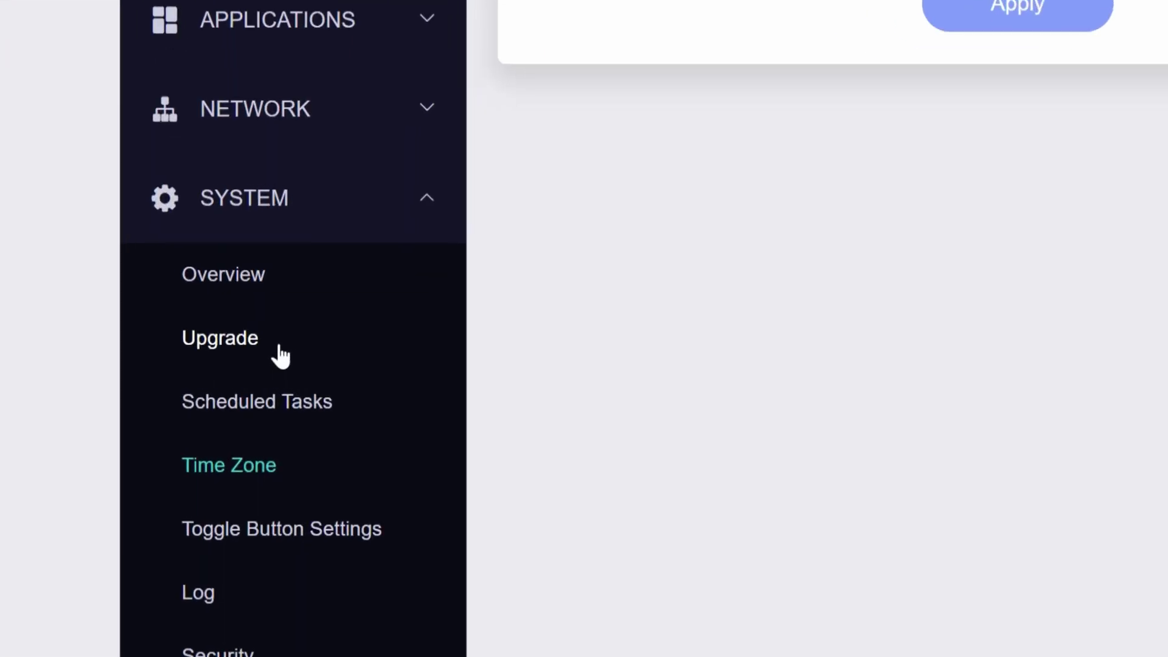
Install the new 4.6.9 firmware over 4.6.2 with Keep Settings left on
{"action": "left_click", "coordinate": [274, 355]}
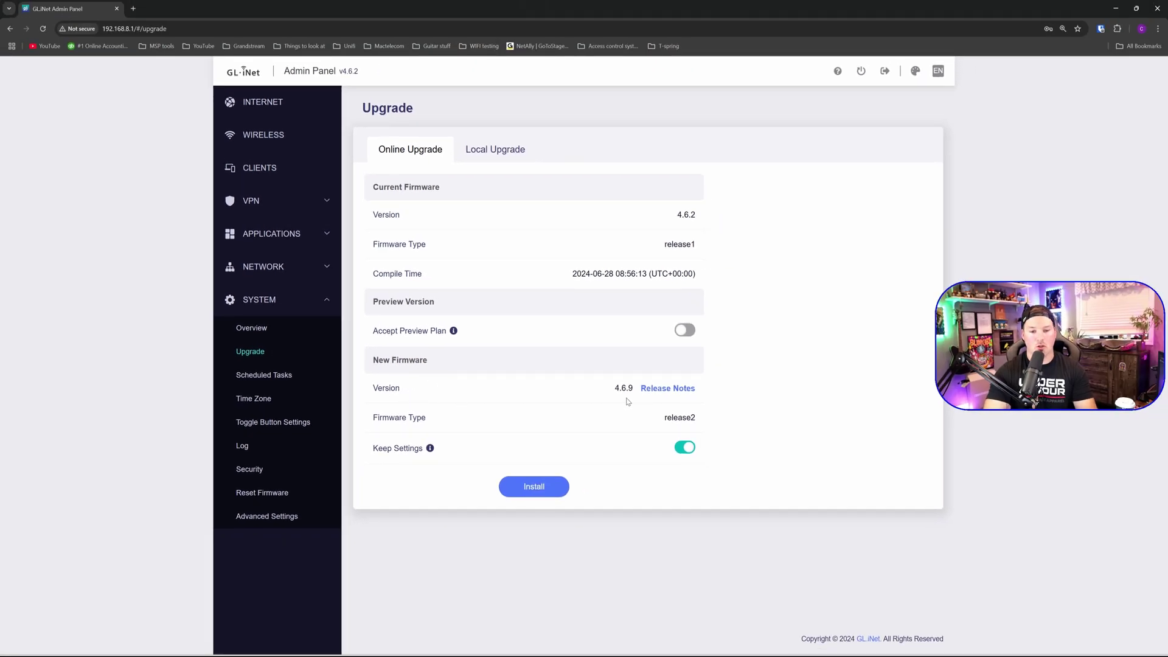
{"action": "left_click", "coordinate": [562, 487]}
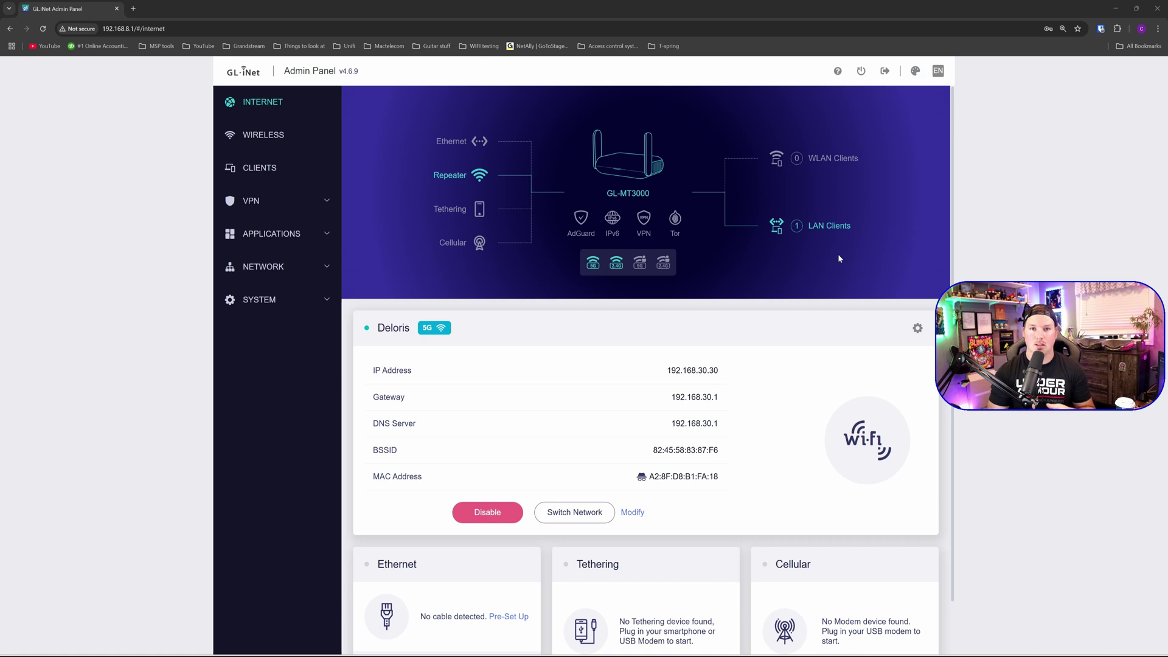
Rename the 5GHz network to VacationTime with WPA2-PSK and a pasted password, and save
{"action": "left_click", "coordinate": [263, 135]}
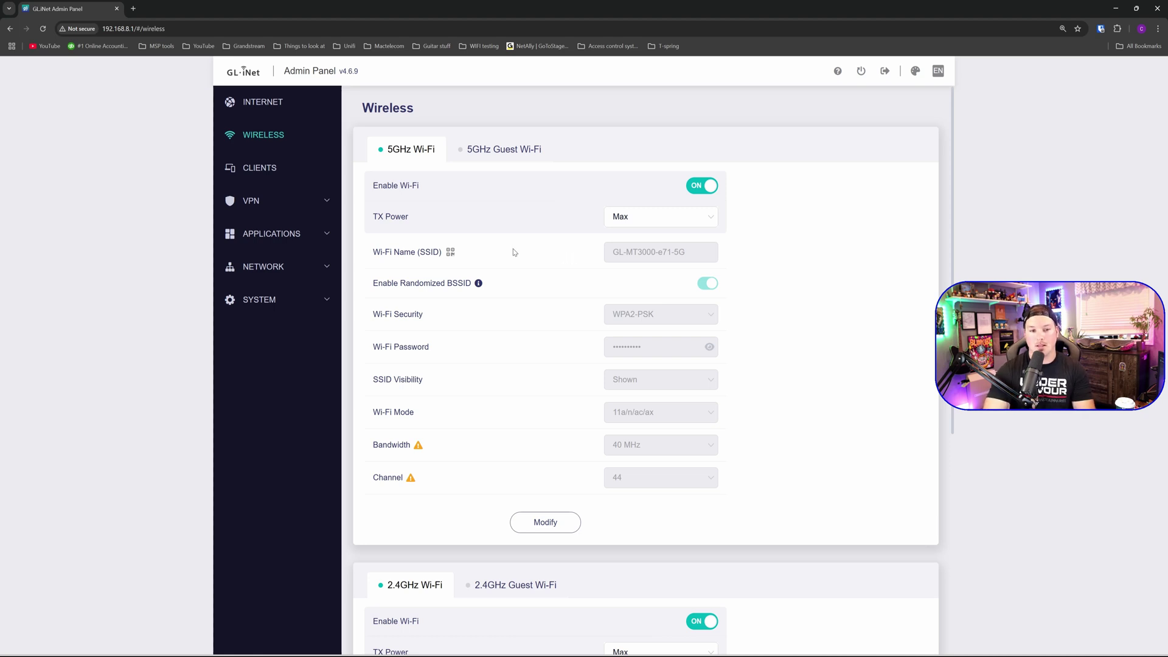
{"action": "mouse_move", "coordinate": [454, 255]}
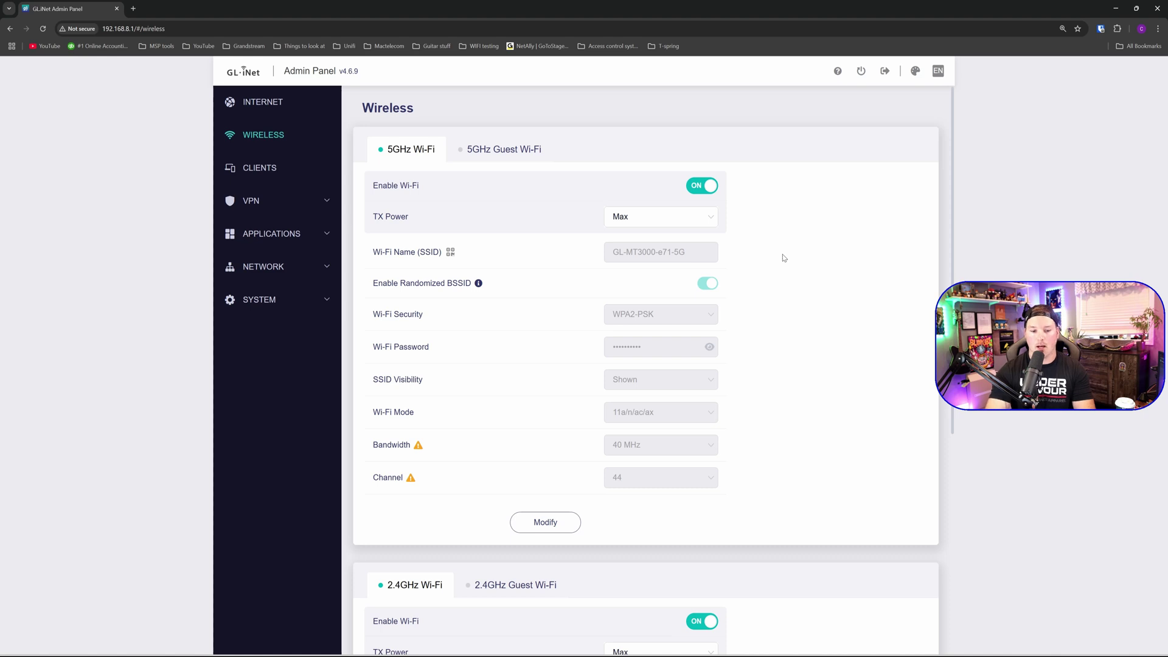
{"action": "scroll", "coordinate": [626, 313], "scroll_direction": "down", "scroll_amount": 2}
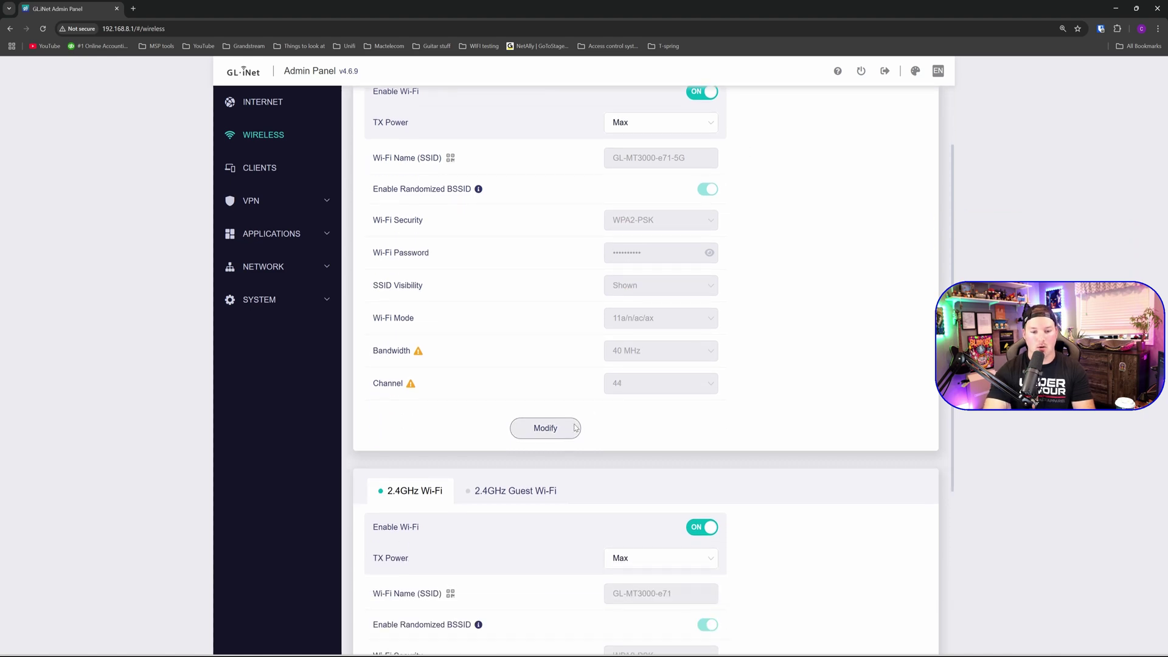
{"action": "left_click", "coordinate": [557, 435]}
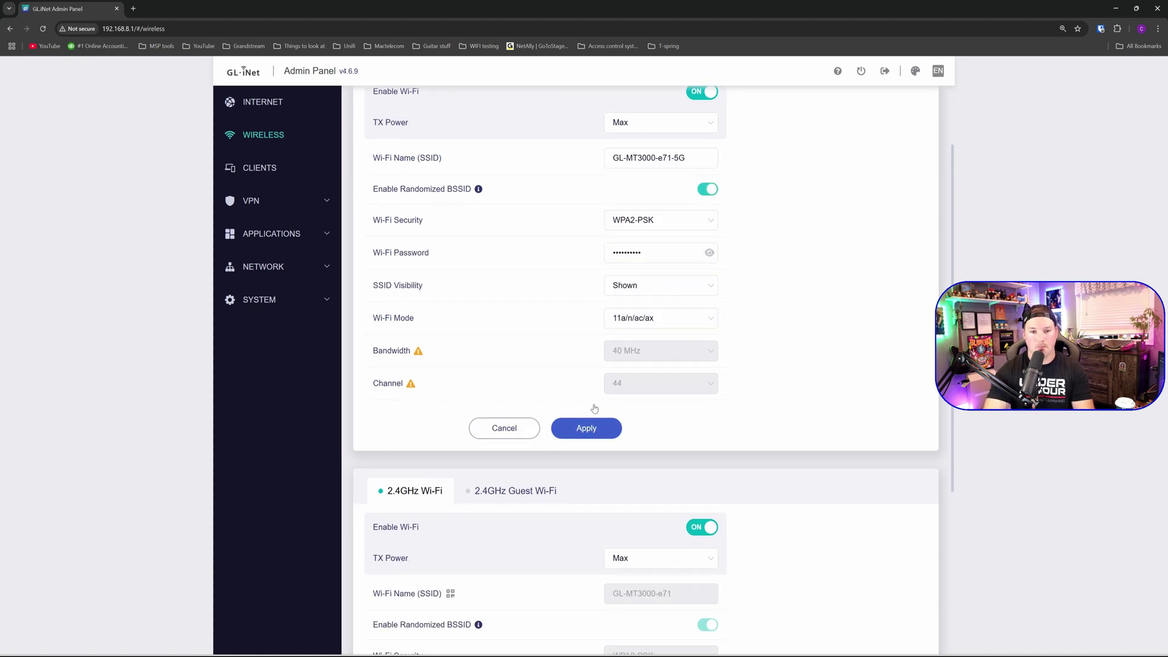
{"action": "triple_click", "coordinate": [695, 158]}
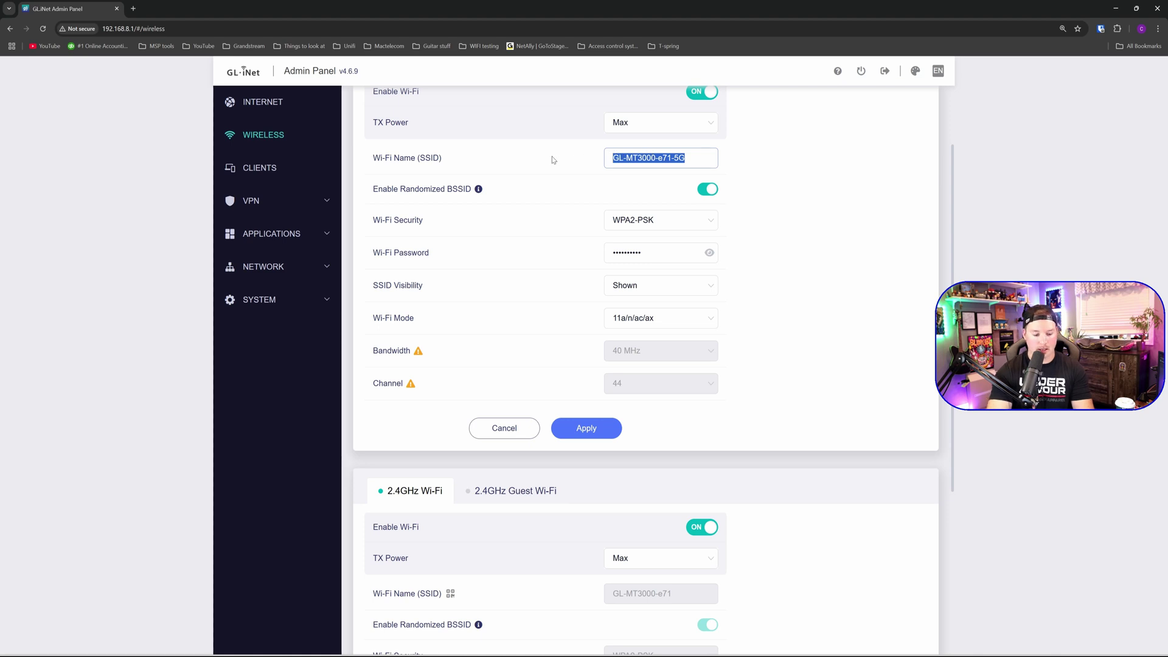
{"action": "type", "text": "VacationT"}
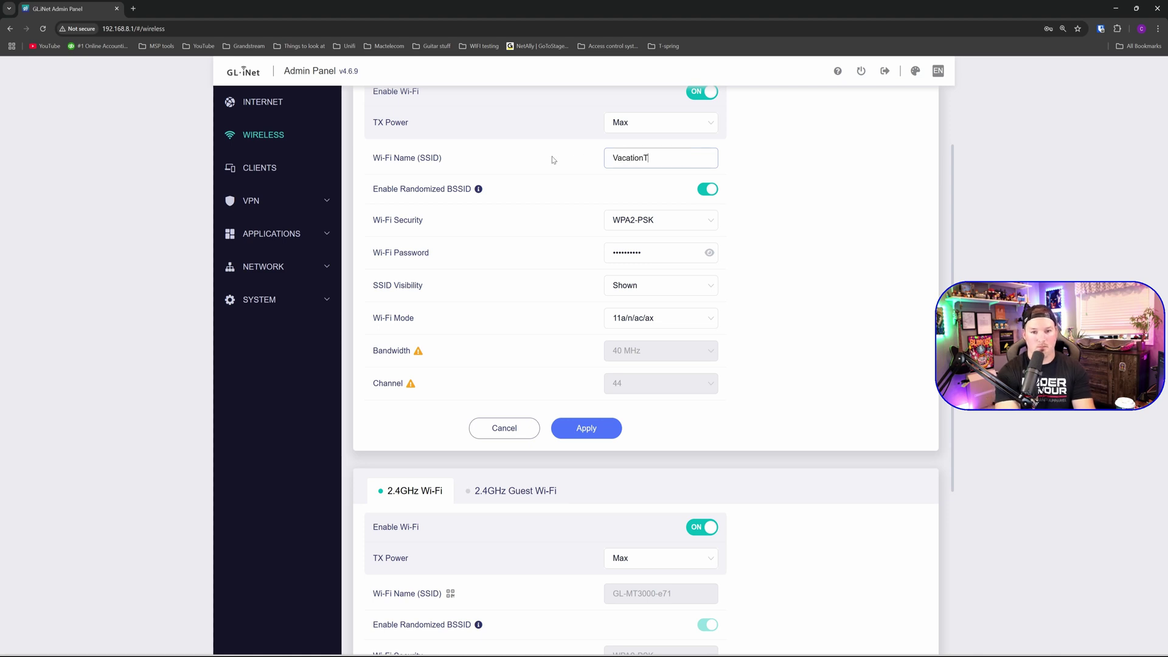
{"action": "type", "text": "ime"}
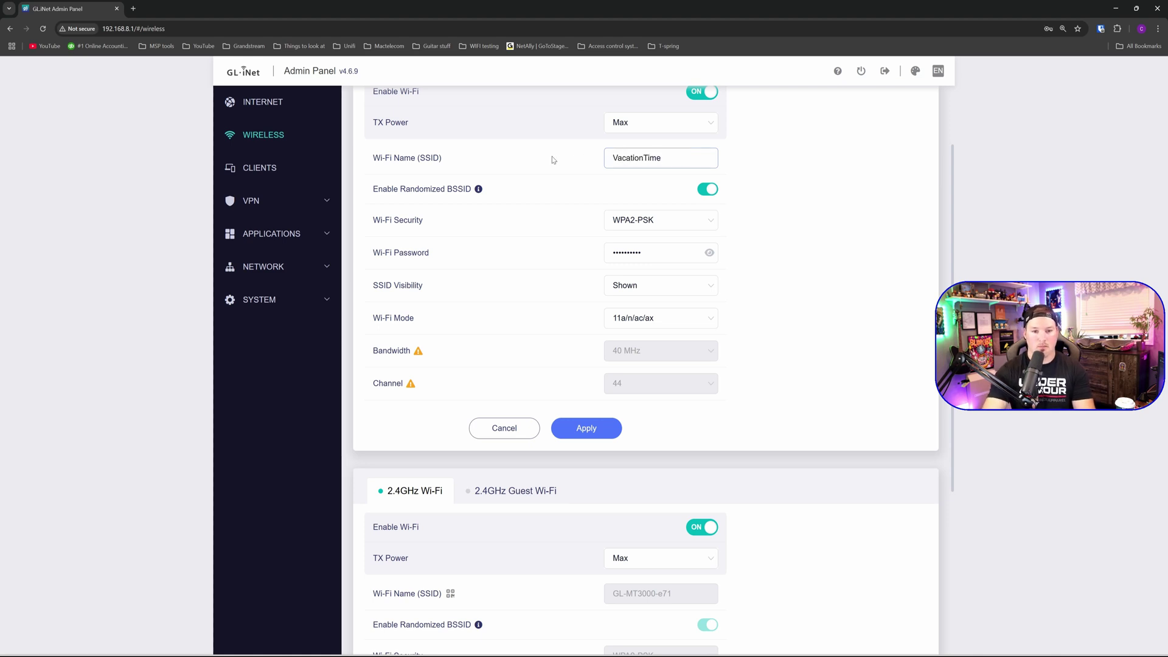
{"action": "left_click", "coordinate": [714, 224]}
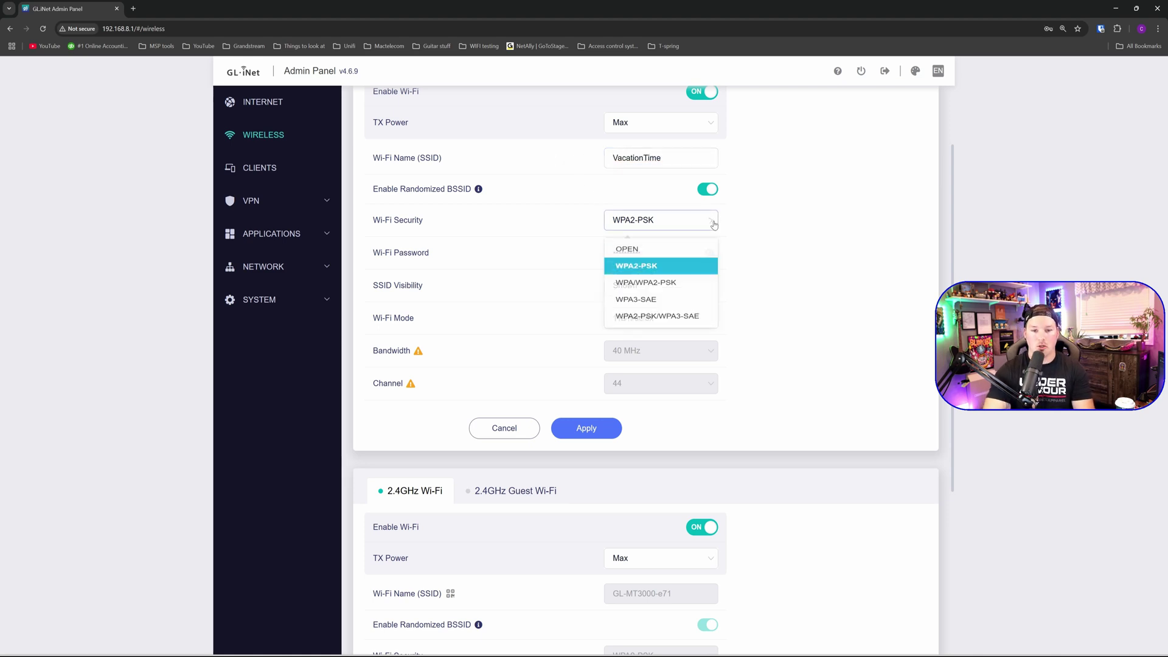
{"action": "left_click", "coordinate": [760, 234]}
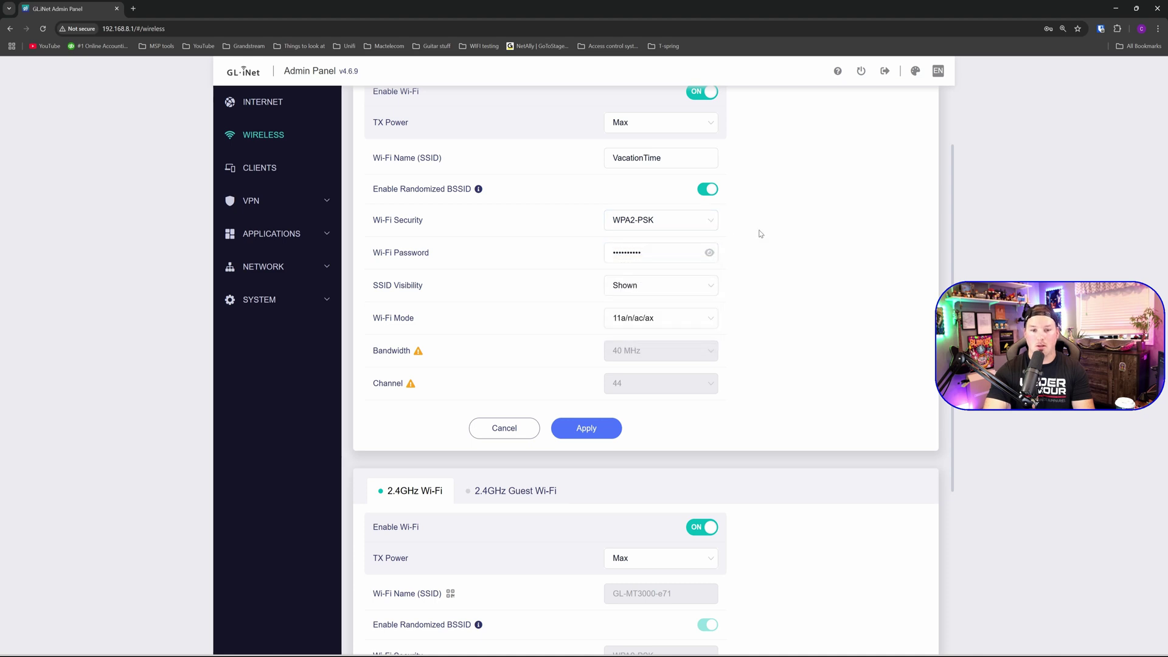
{"action": "left_click", "coordinate": [649, 253]}
{"action": "key", "text": "ctrl+v"}
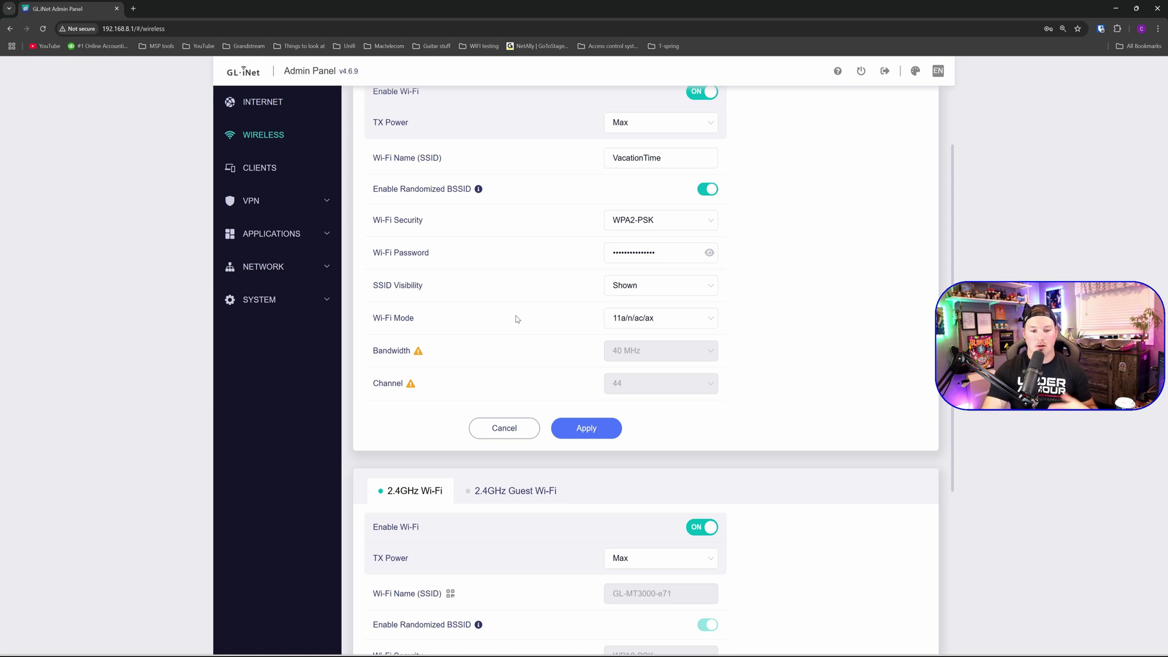
{"action": "left_click", "coordinate": [588, 426]}
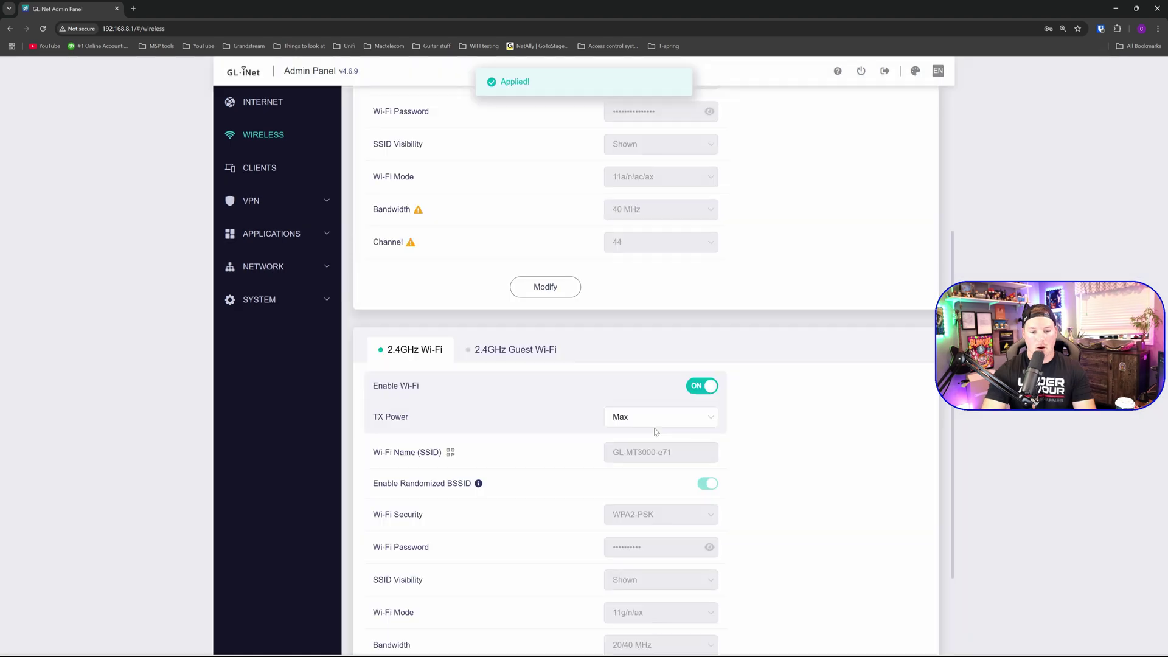
Edit the 2.4GHz network, renaming it VacationTime2.4 and selecting its password for replacement
{"action": "scroll", "coordinate": [656, 432], "scroll_direction": "down", "scroll_amount": 4}
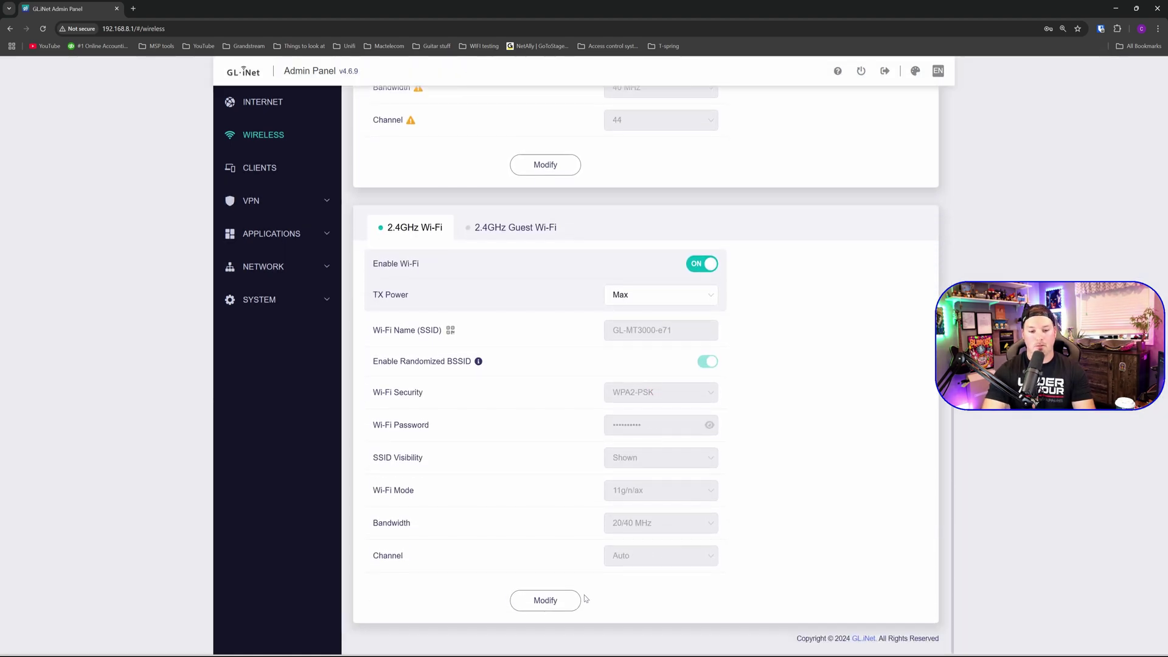
{"action": "left_click", "coordinate": [578, 600]}
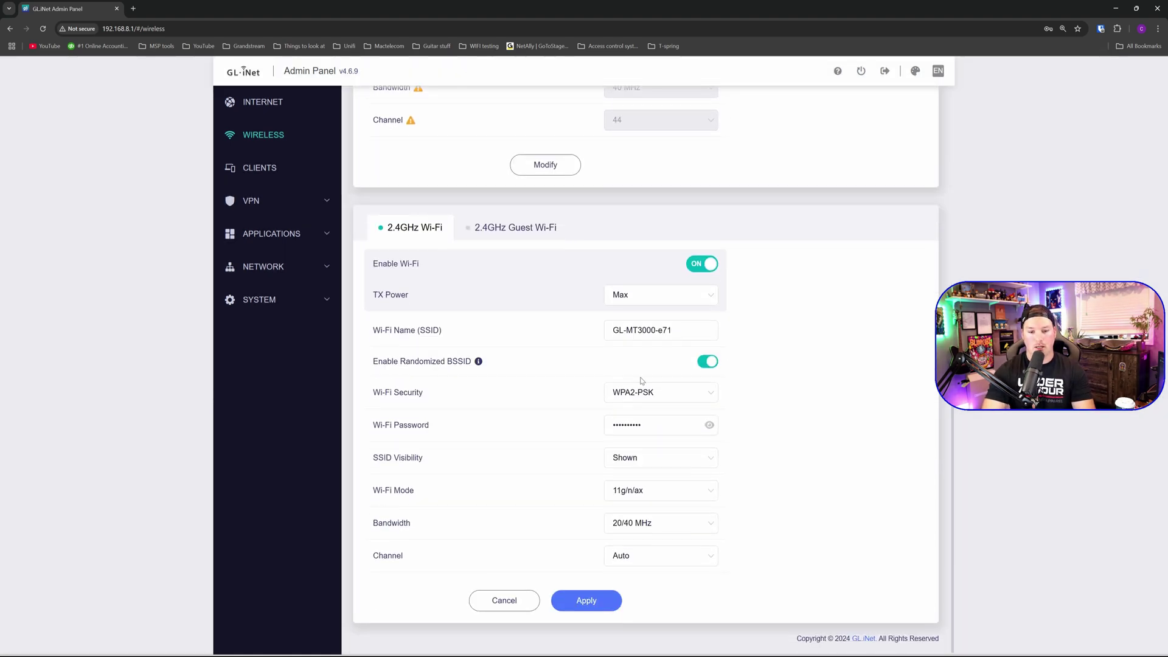
{"action": "left_click_drag", "start_coordinate": [675, 377], "coordinate": [575, 379]}
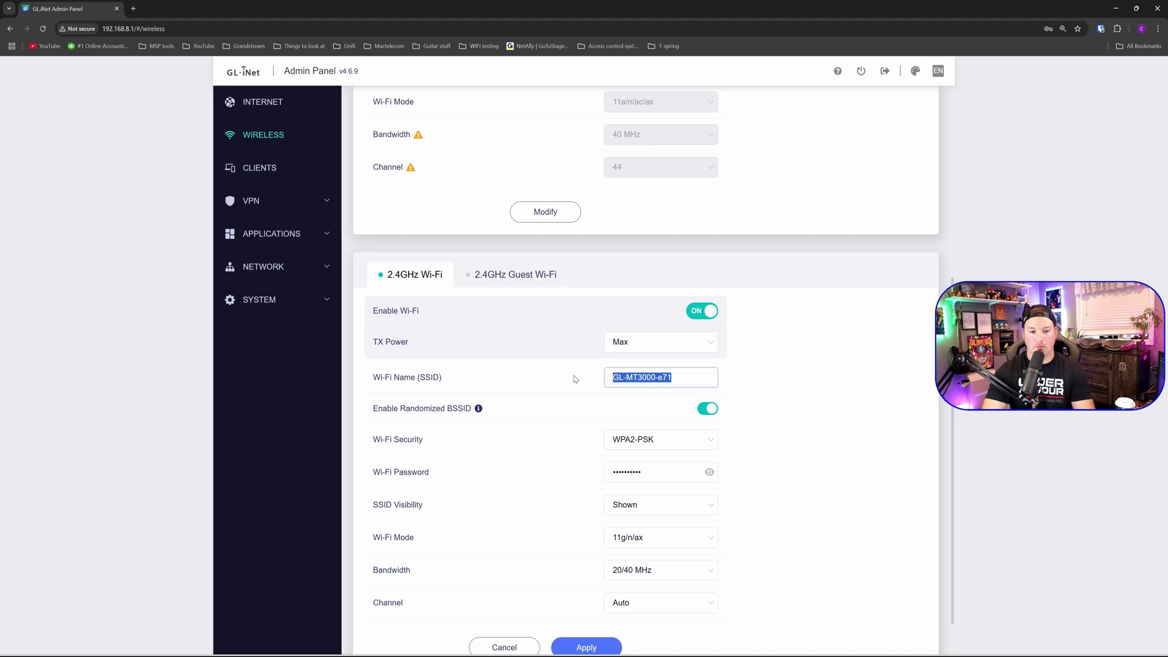
{"action": "type", "text": "VacationTime2.4"}
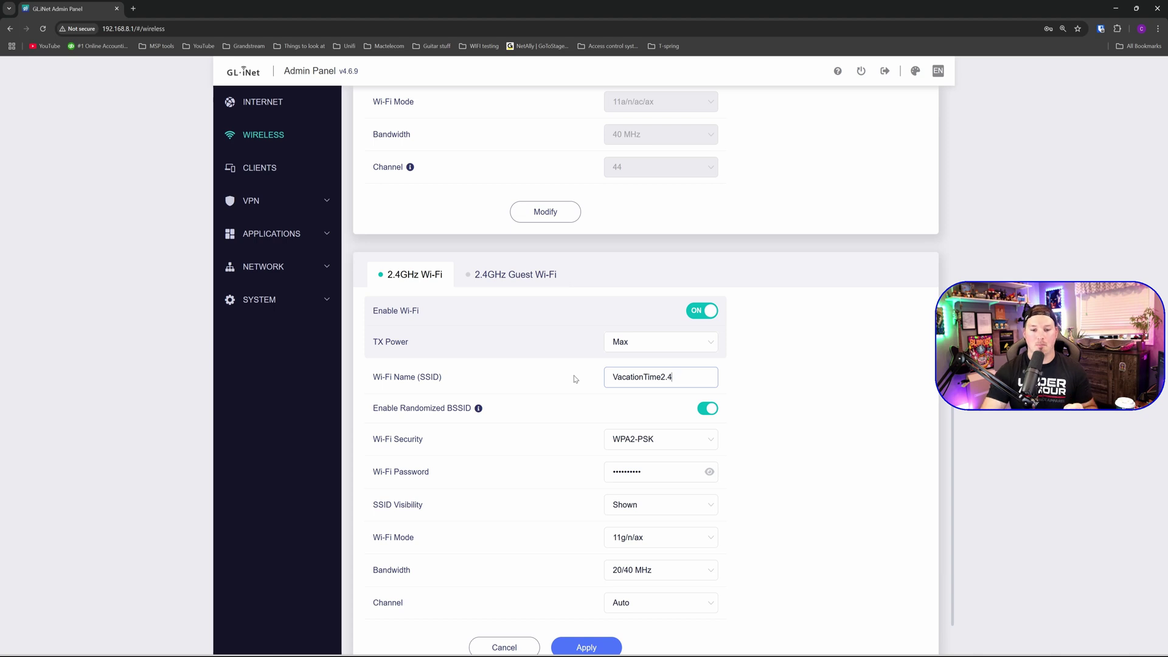
{"action": "scroll", "coordinate": [574, 377], "scroll_direction": "down", "scroll_amount": 1}
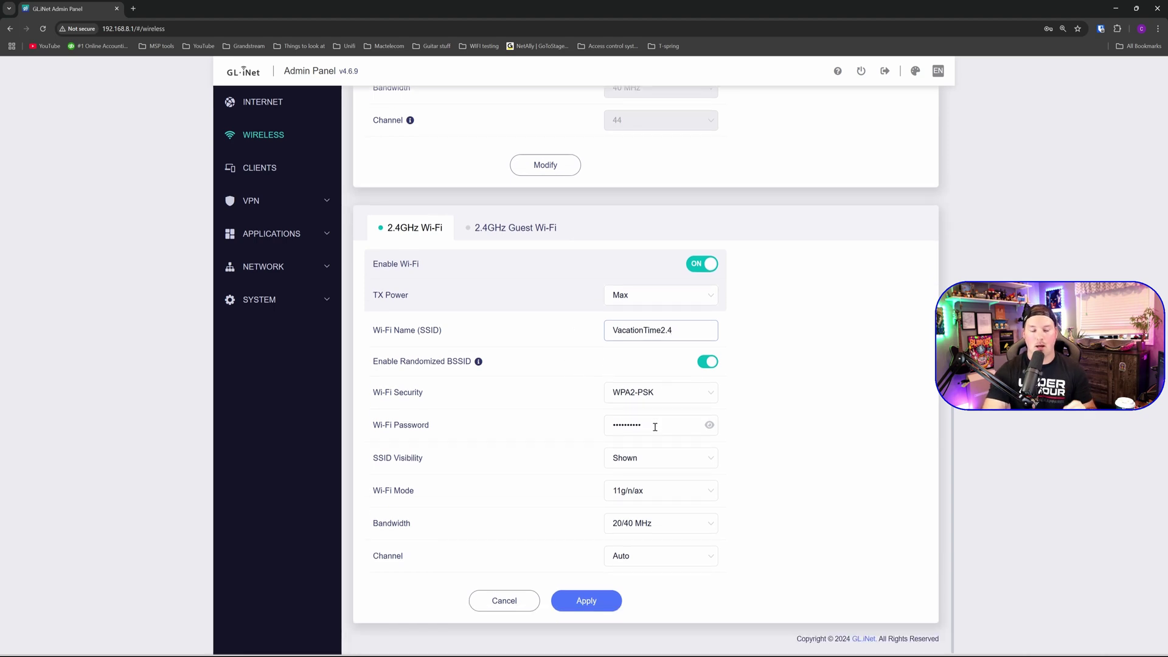
{"action": "left_click_drag", "start_coordinate": [651, 426], "coordinate": [576, 424]}
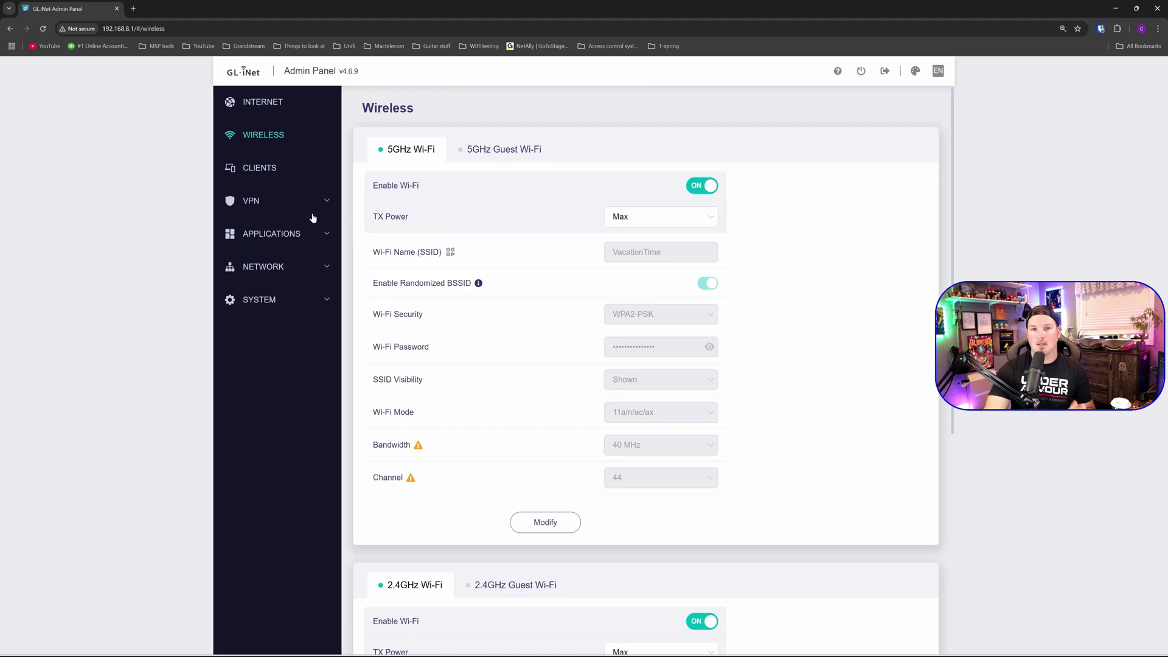
Open the OpenVPN Client settings under VPN and choose NordVPN as the provider
{"action": "left_click", "coordinate": [315, 214]}
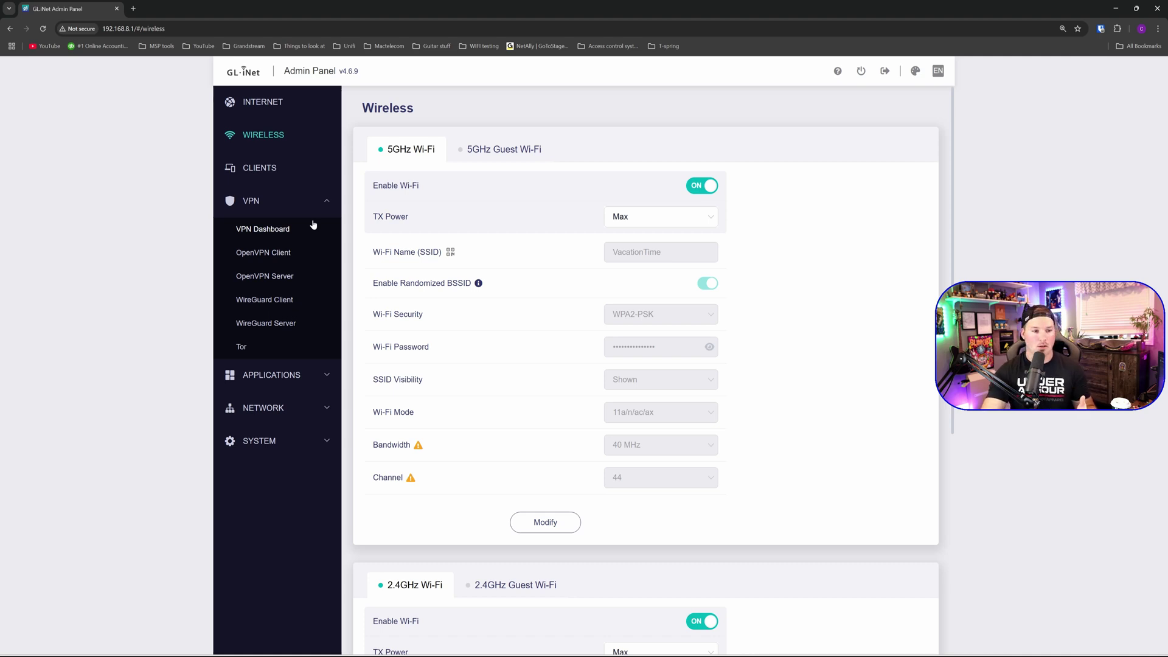
{"action": "left_click", "coordinate": [288, 255]}
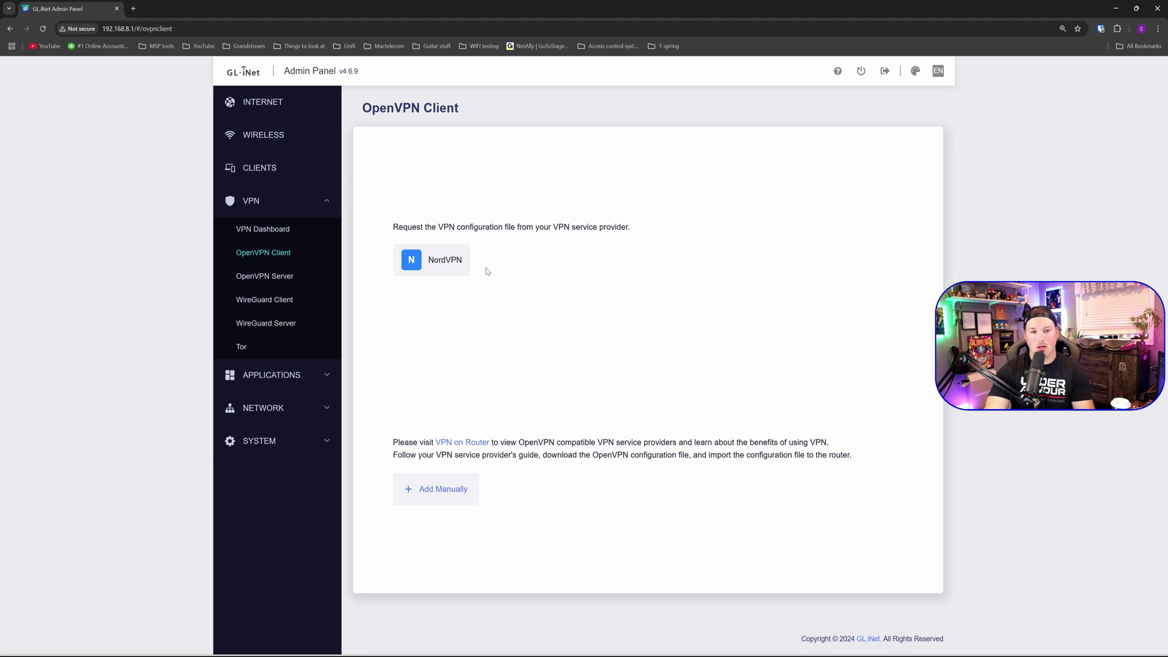
{"action": "left_click", "coordinate": [452, 264]}
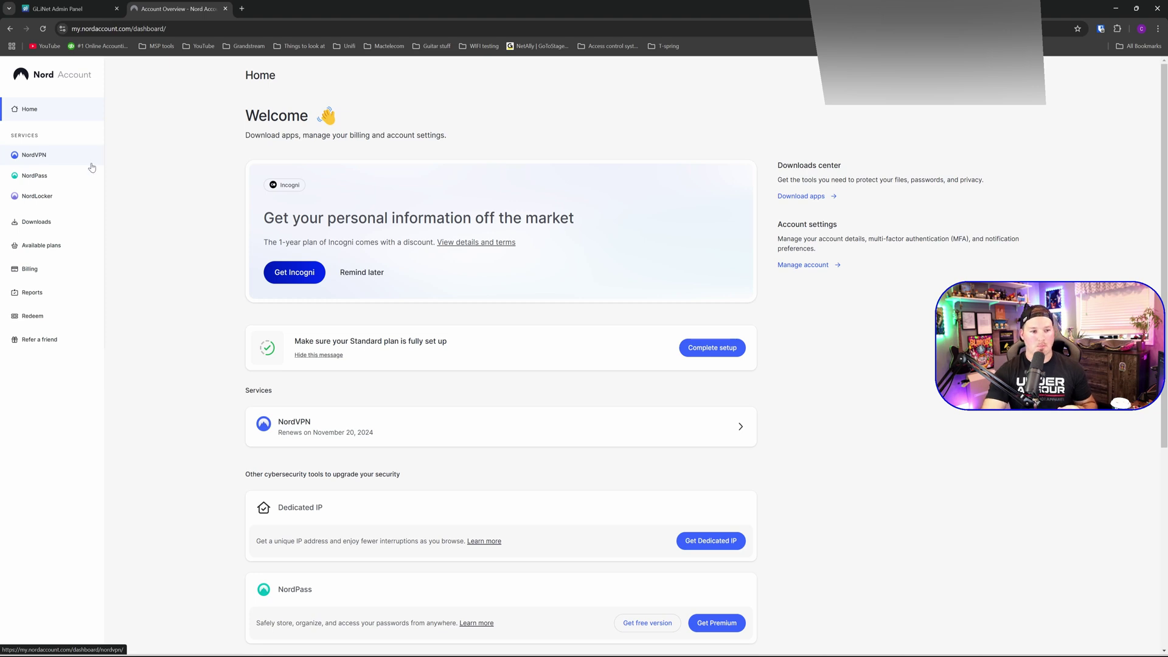
Reveal the NordVPN service credentials via manual setup and e-mail verification, copying the username
{"action": "left_click", "coordinate": [31, 156]}
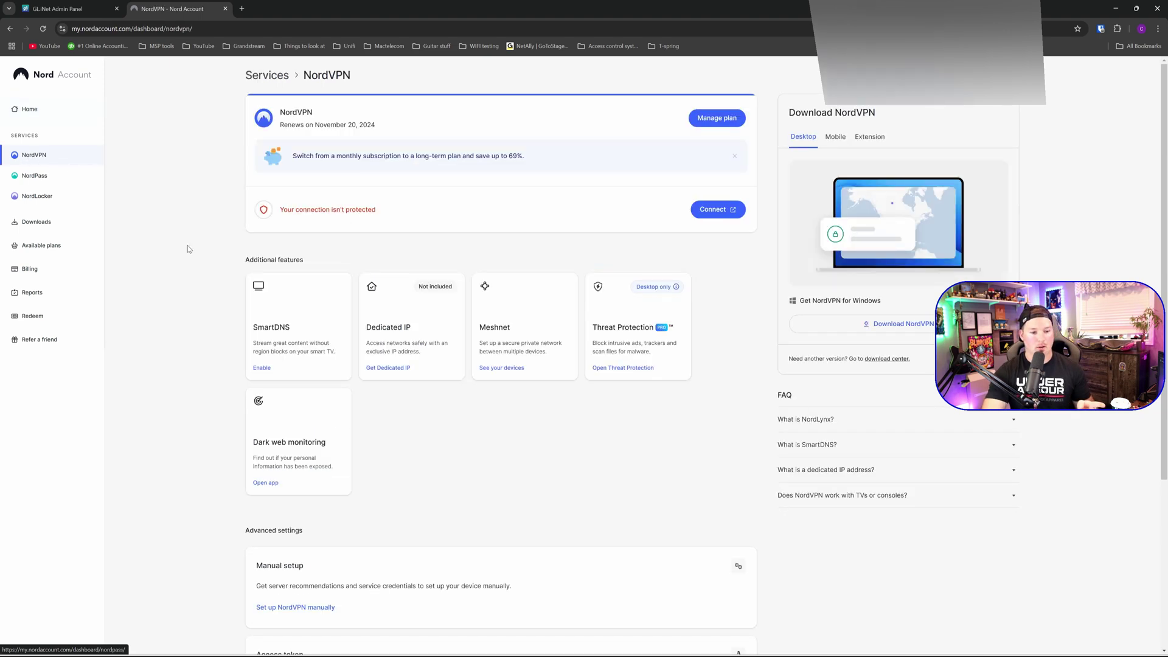
{"action": "scroll", "coordinate": [287, 328], "scroll_direction": "down", "scroll_amount": 3}
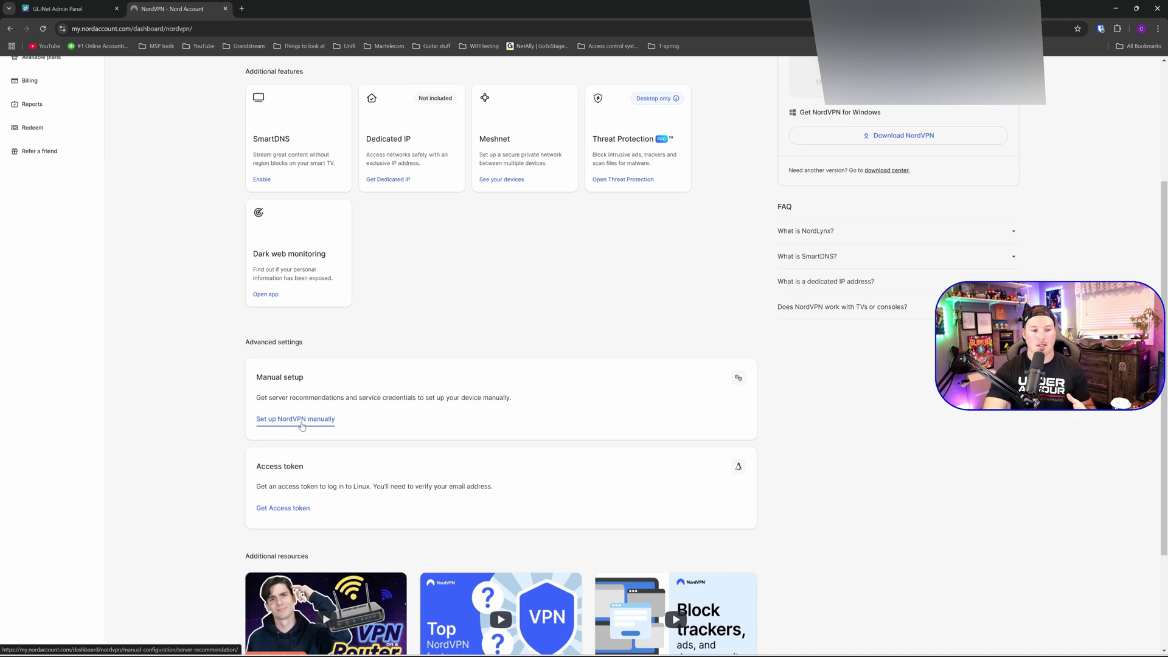
{"action": "left_click", "coordinate": [302, 426]}
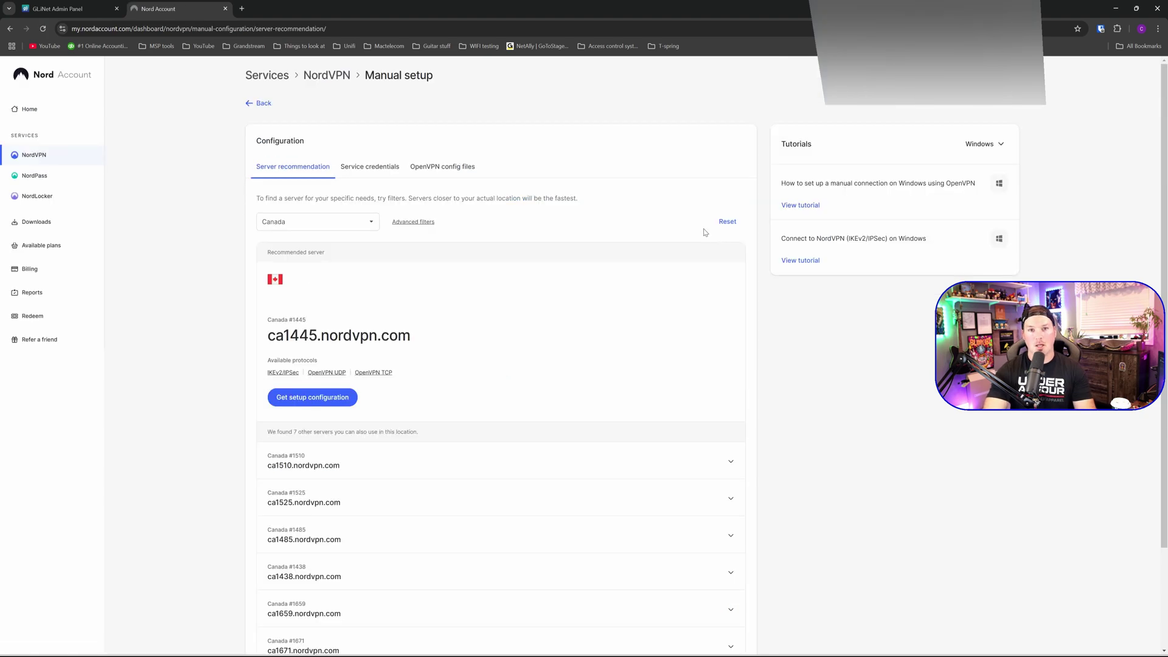
{"action": "left_click", "coordinate": [379, 171]}
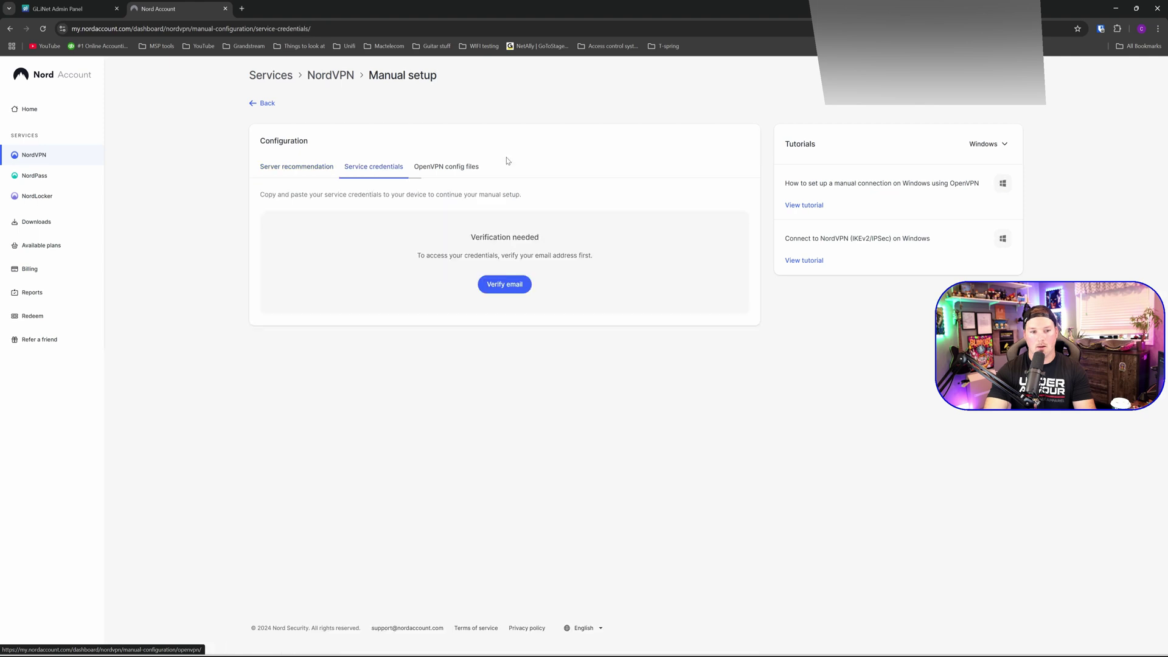
{"action": "left_click", "coordinate": [521, 283]}
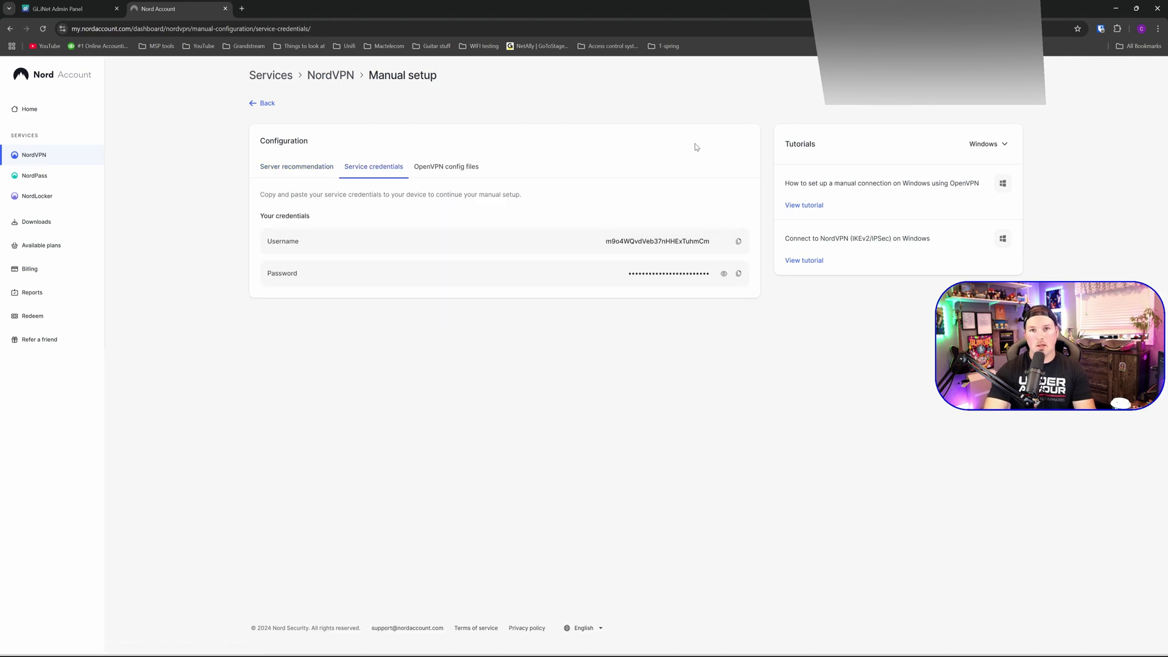
{"action": "left_click", "coordinate": [739, 242]}
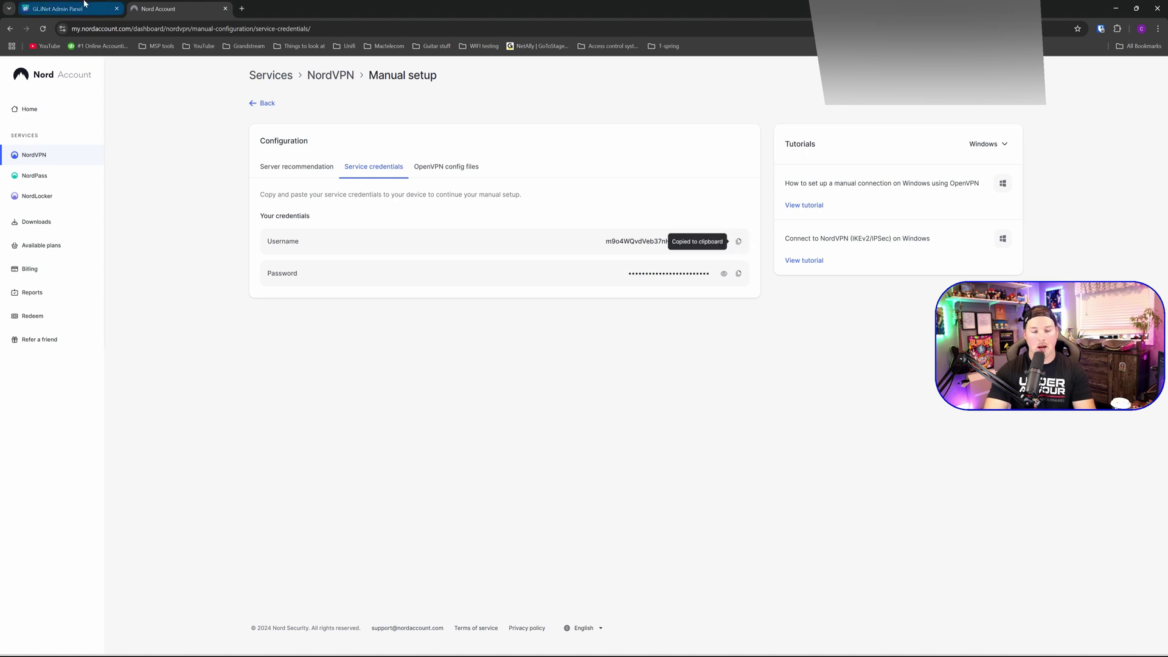
Paste the service username and password into the router's NordVPN login and save
{"action": "left_click", "coordinate": [84, 4]}
{"action": "left_click", "coordinate": [740, 256]}
{"action": "key", "text": "ctrl+v"}
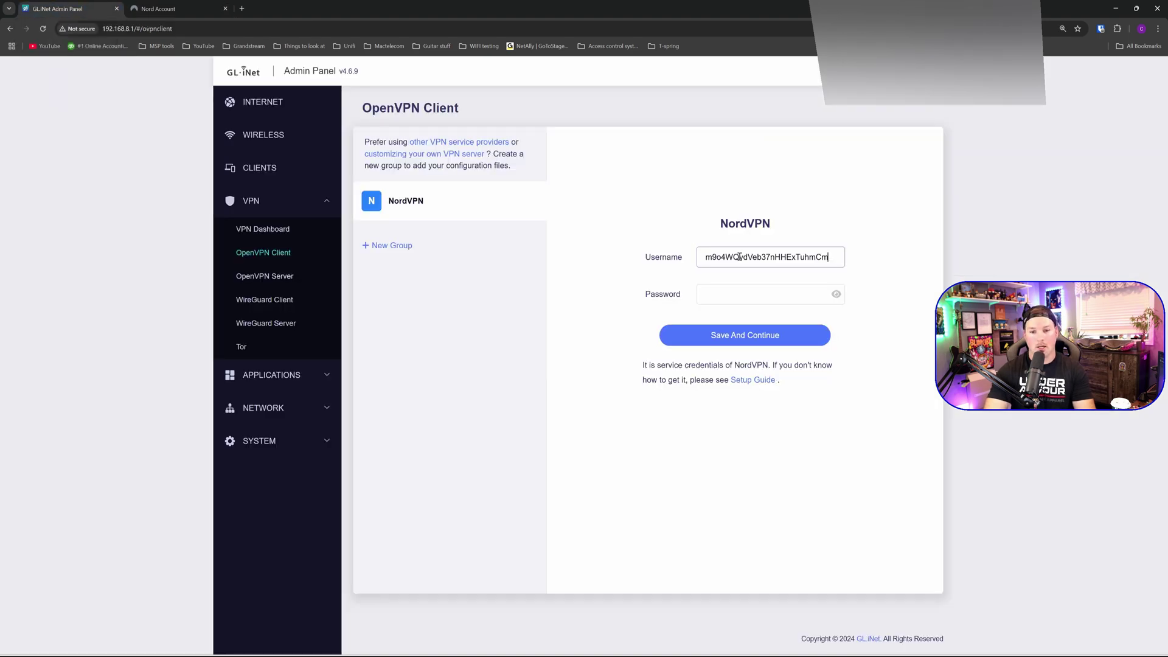
{"action": "left_click", "coordinate": [153, 6]}
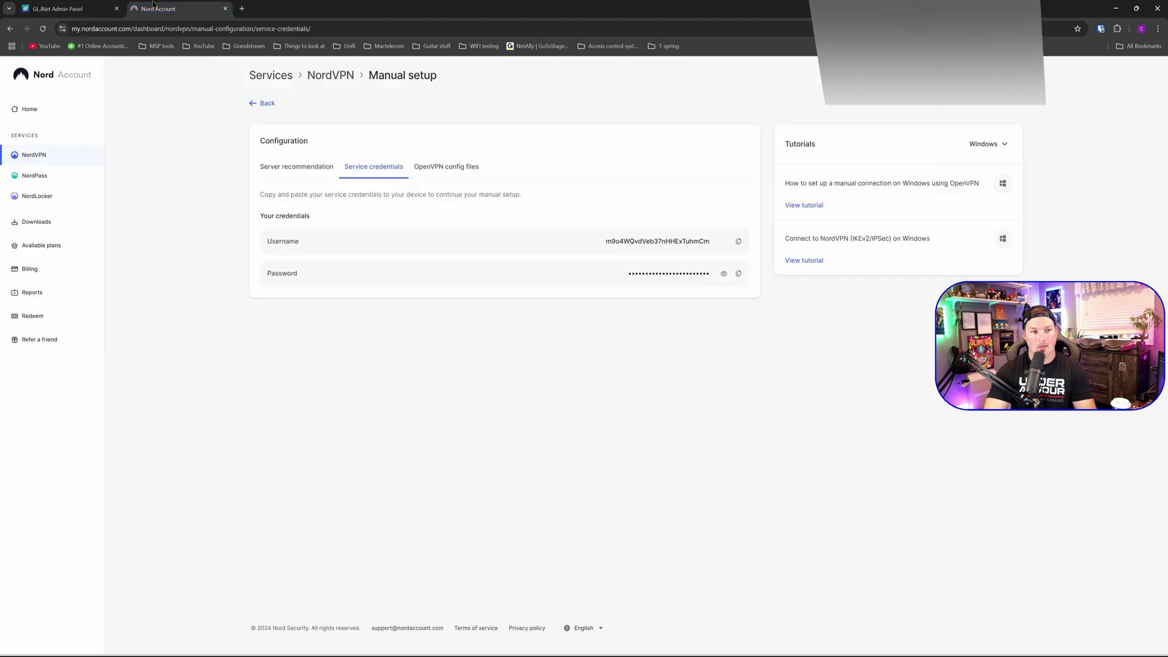
{"action": "left_click", "coordinate": [739, 273]}
{"action": "left_click", "coordinate": [114, 4]}
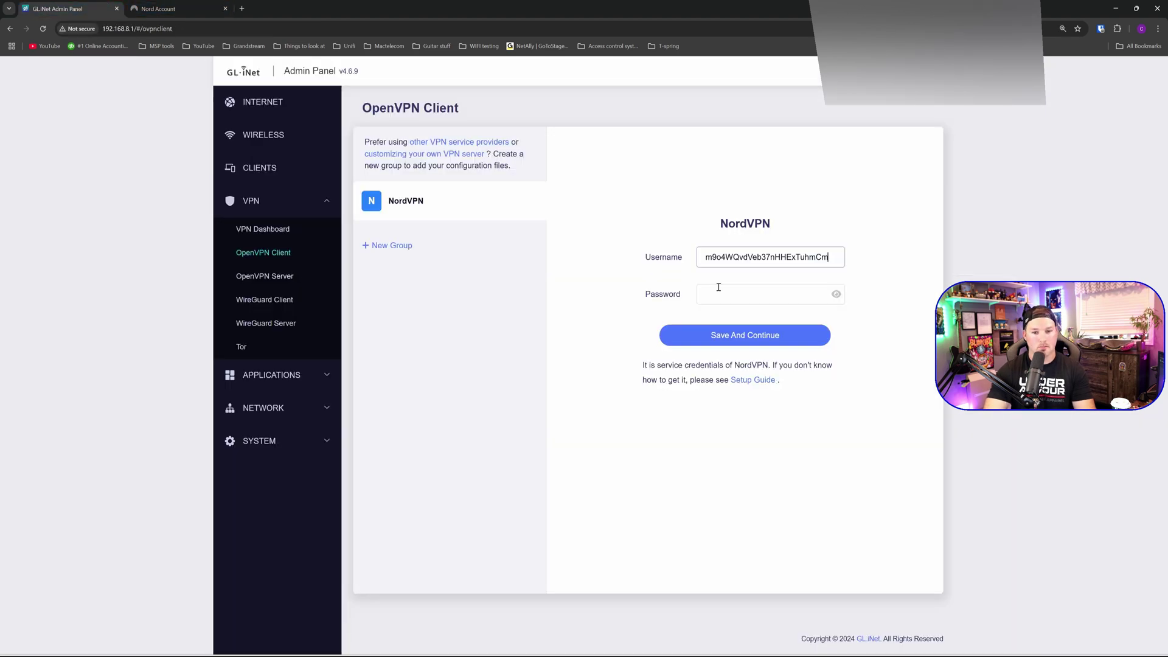
{"action": "left_click", "coordinate": [722, 294]}
{"action": "key", "text": "ctrl+v"}
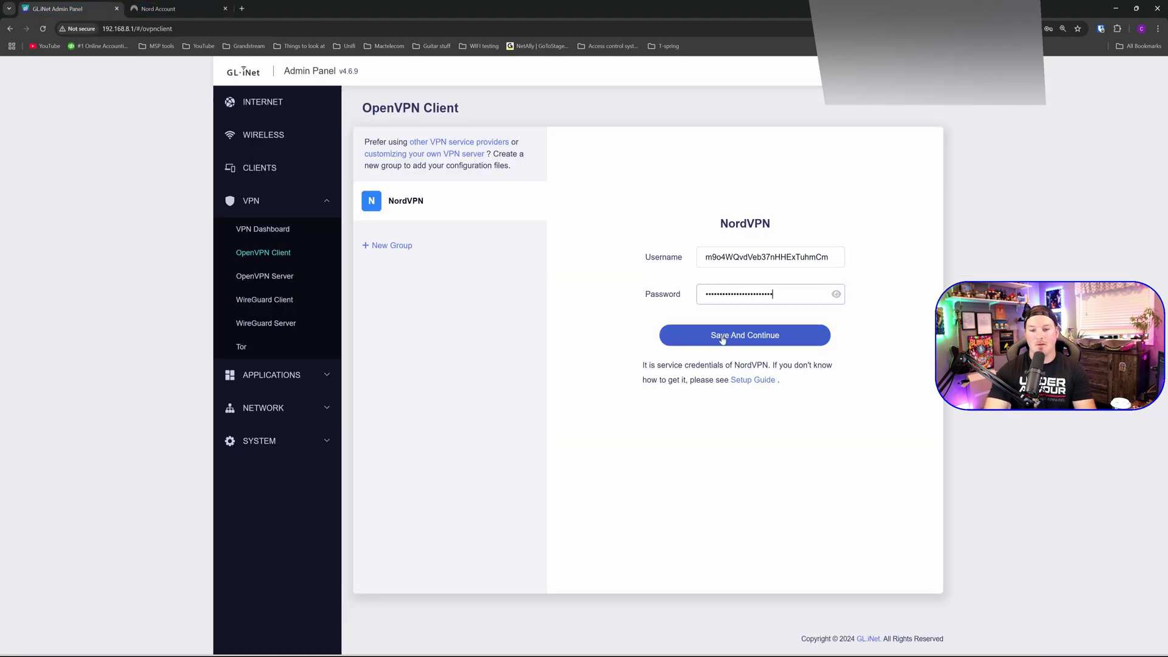
{"action": "left_click", "coordinate": [719, 339]}
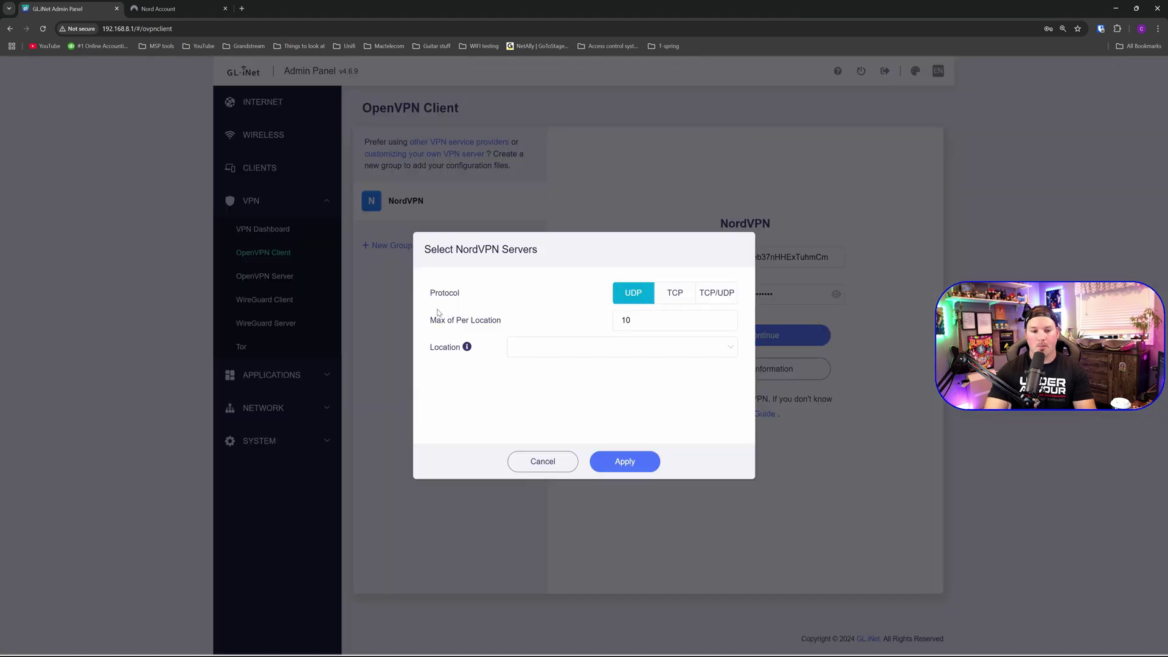
Choose Los Angeles (10) as the server location and apply to add those UDP servers
{"action": "left_click", "coordinate": [660, 348]}
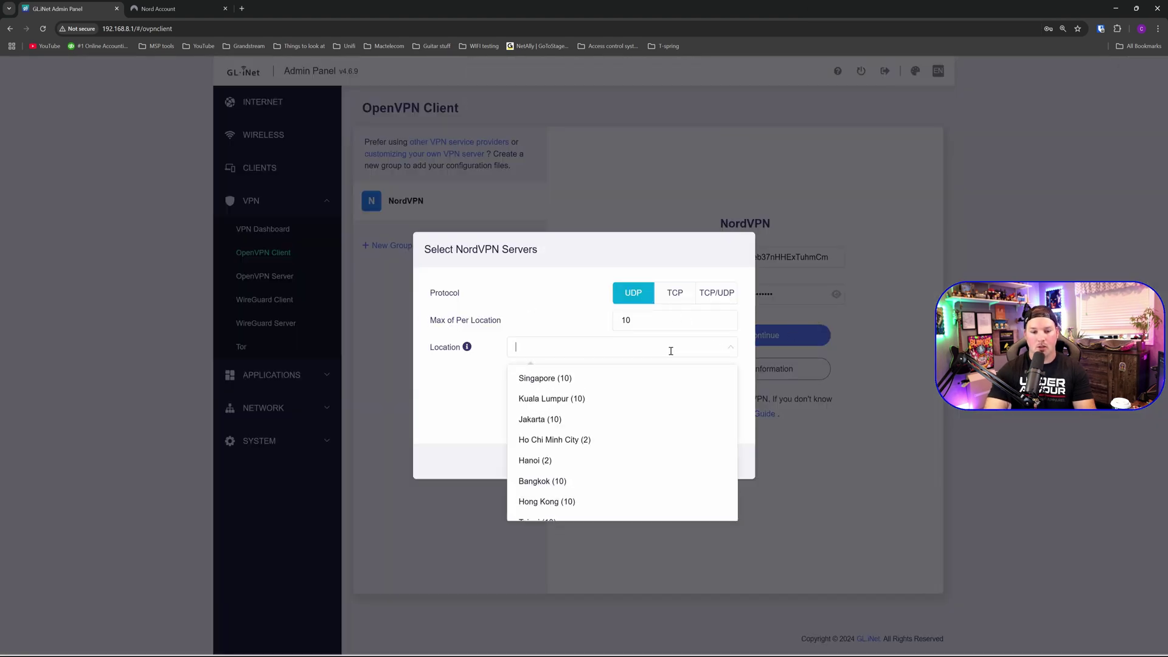
{"action": "scroll", "coordinate": [650, 408], "scroll_direction": "down", "scroll_amount": 5}
{"action": "scroll", "coordinate": [654, 418], "scroll_direction": "down", "scroll_amount": 5}
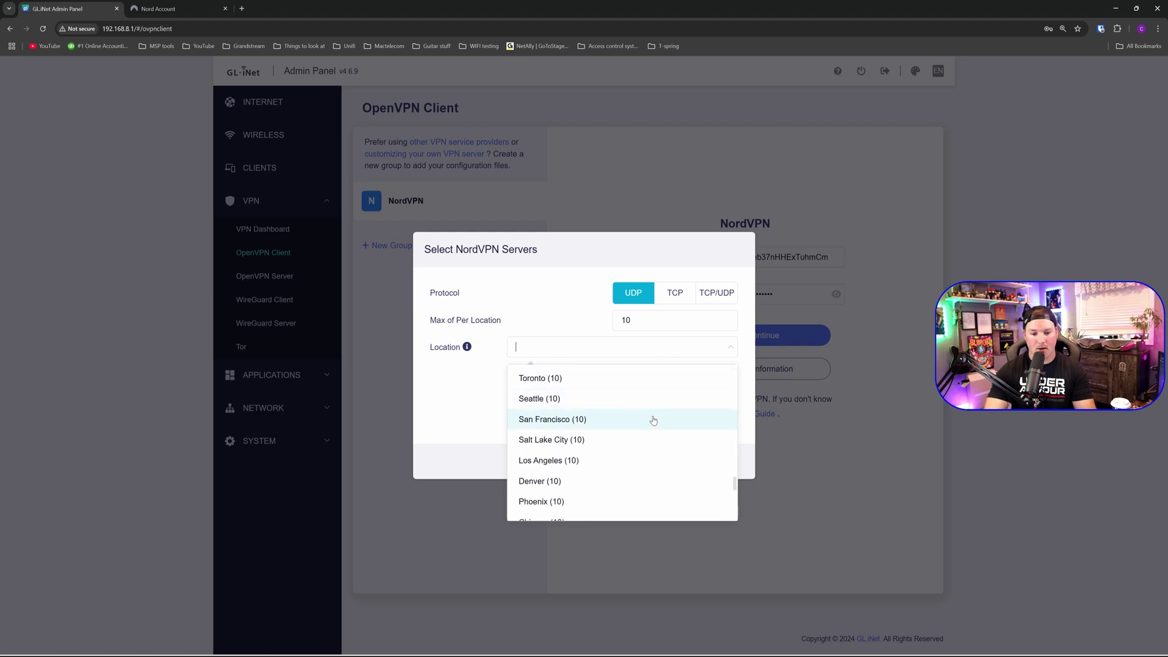
{"action": "left_click", "coordinate": [566, 463]}
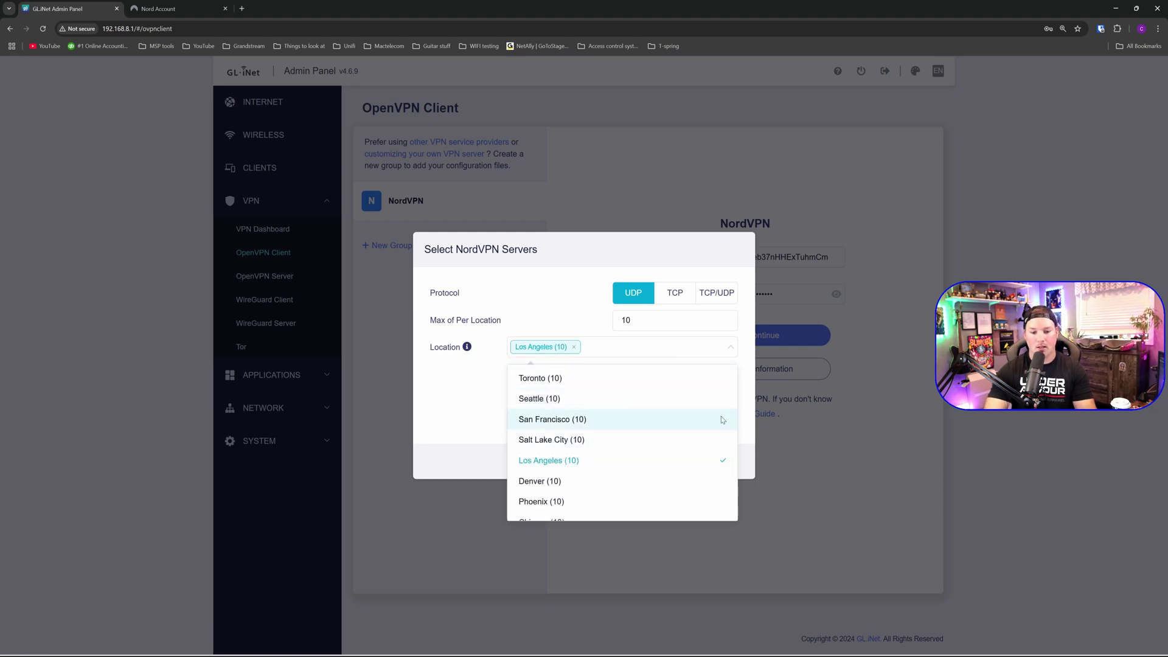
{"action": "left_click", "coordinate": [600, 438]}
{"action": "left_click", "coordinate": [644, 465]}
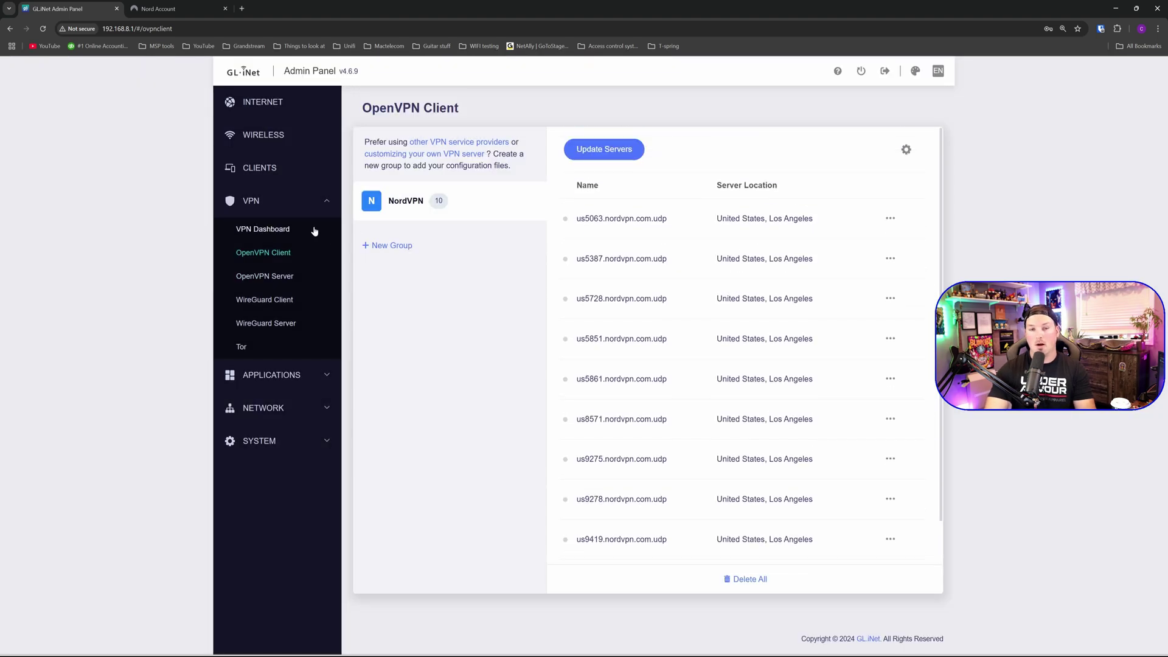
On the VPN Dashboard, connect OpenVPN to us5851.nordvpn.com.udp, then disconnect it
{"action": "left_click", "coordinate": [279, 234]}
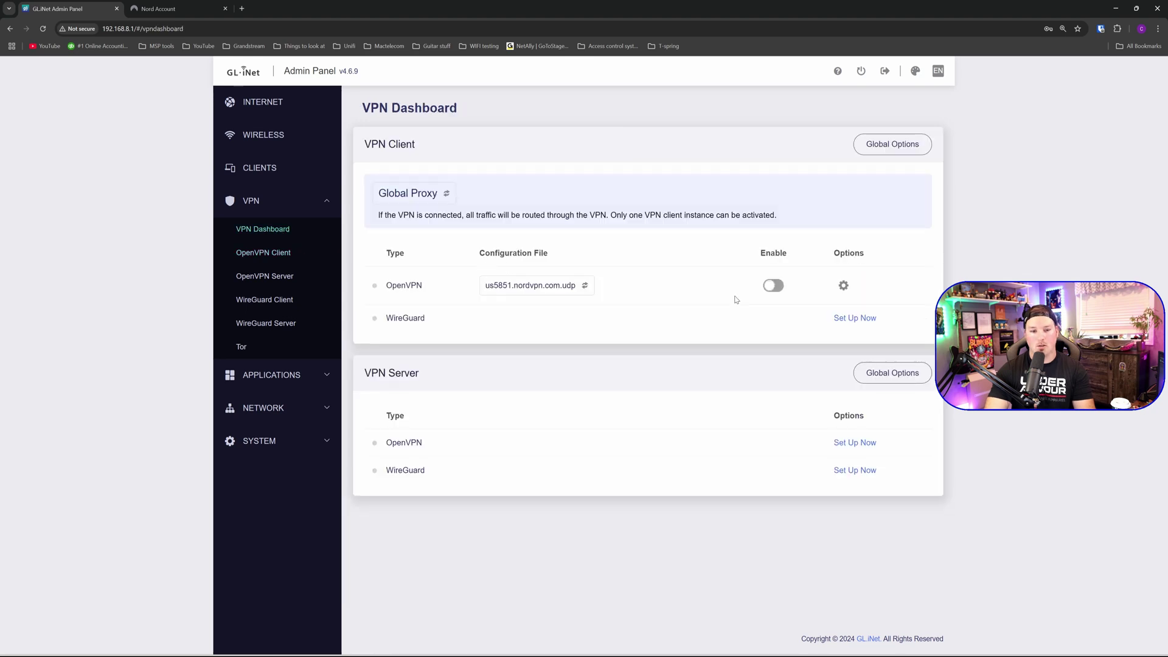
{"action": "left_click", "coordinate": [774, 285]}
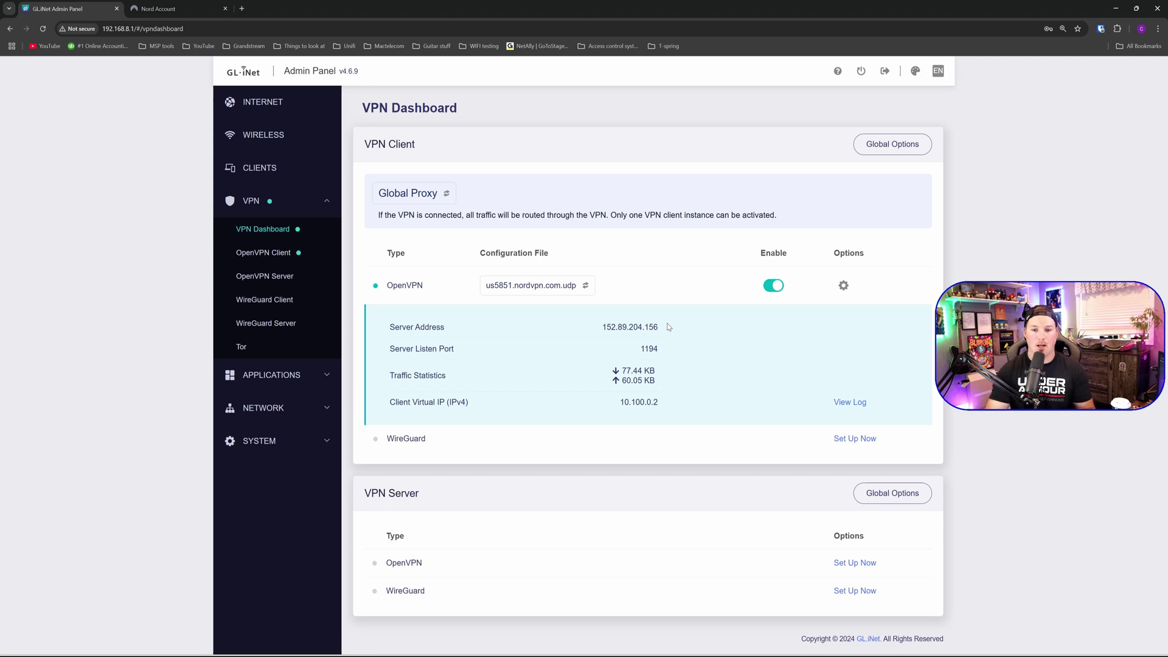
{"action": "left_click", "coordinate": [772, 286]}
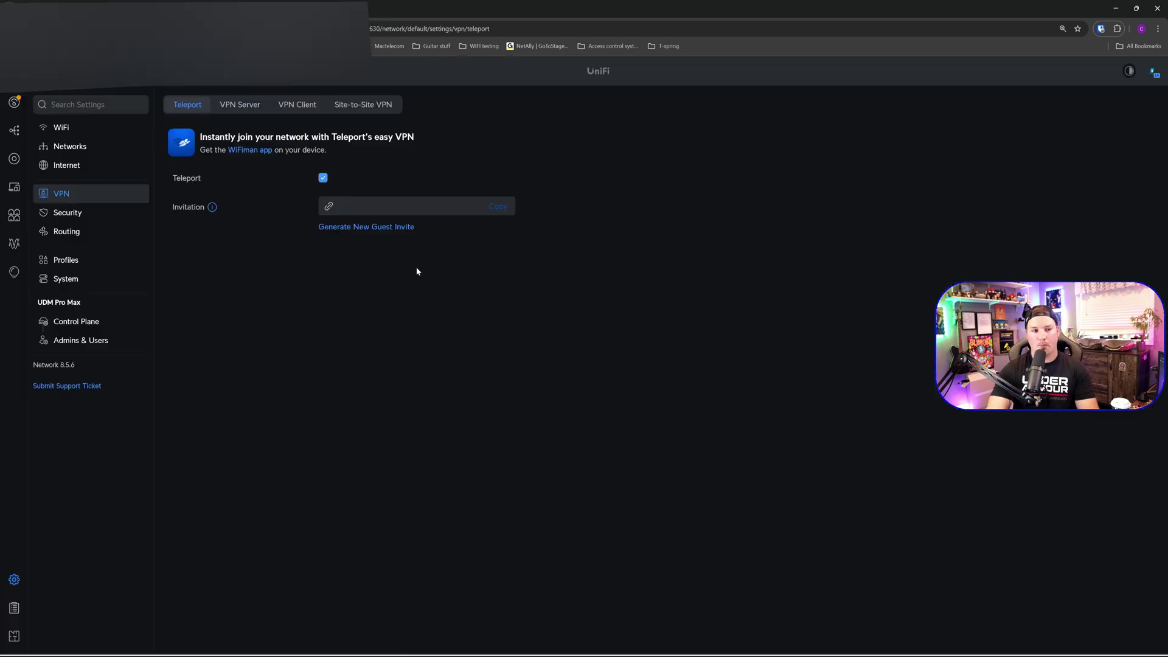
Add an OpenVPN server in UniFi Network and name it 'Travel server'
{"action": "left_click", "coordinate": [241, 106]}
{"action": "left_click", "coordinate": [406, 132]}
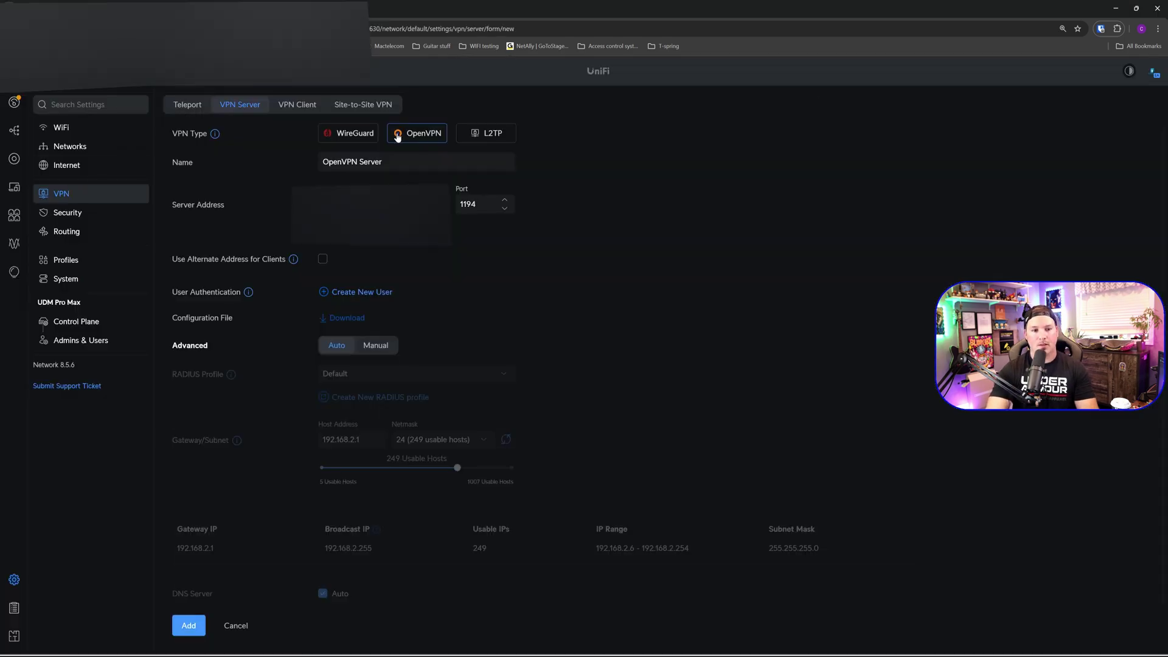
{"action": "left_click_drag", "start_coordinate": [394, 165], "coordinate": [291, 164]}
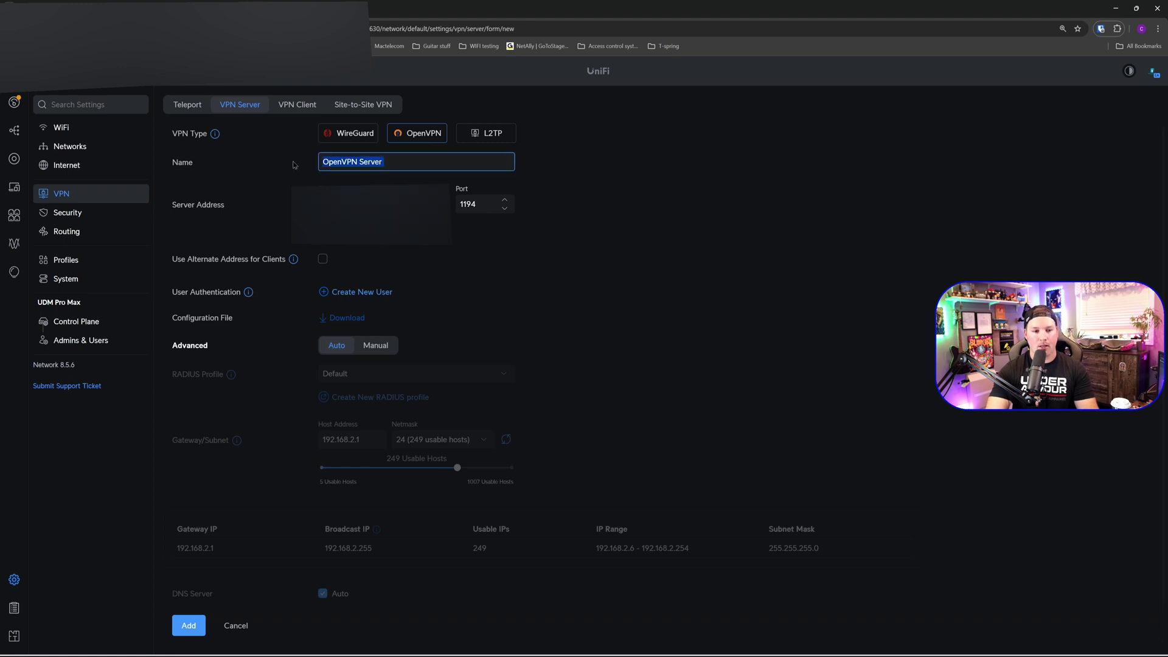
{"action": "type", "text": "Travel server"}
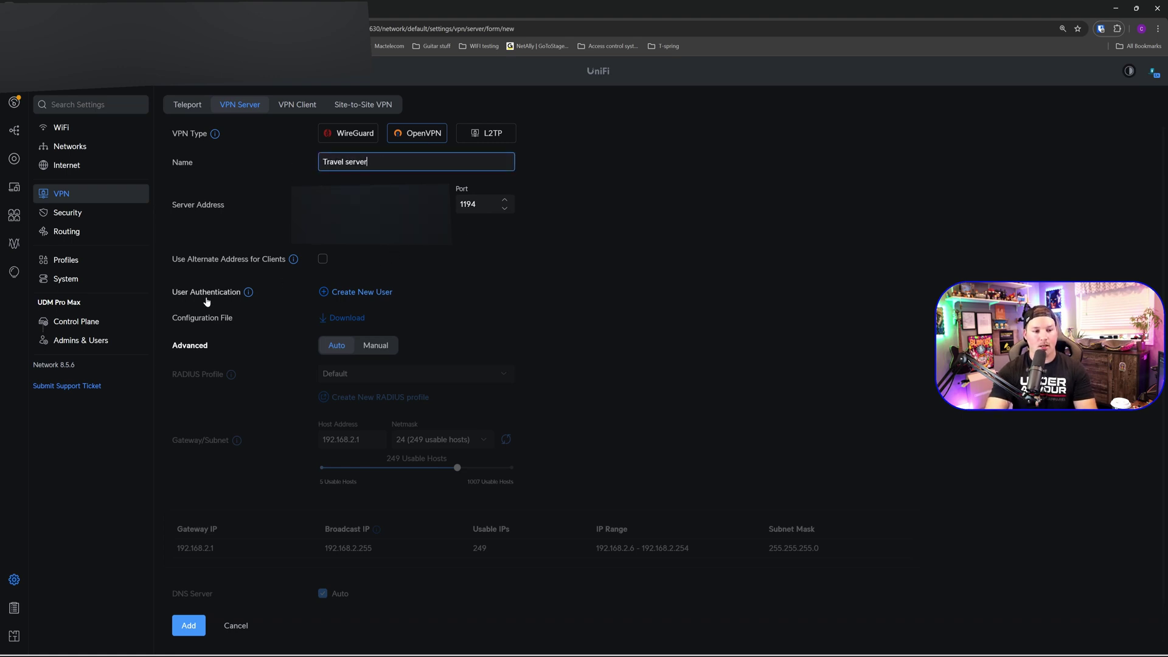
Create a user account for the Travel server, entering its username
{"action": "left_click", "coordinate": [341, 295]}
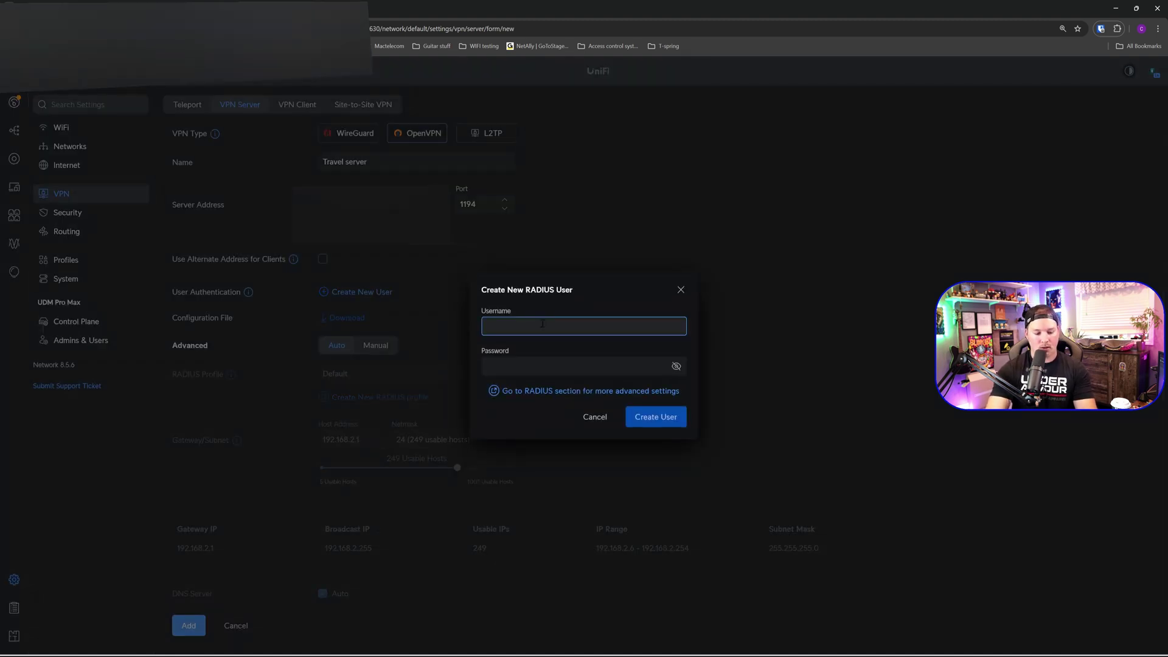
{"action": "type", "text": "Cody"}
{"action": "key", "text": "Tab"}
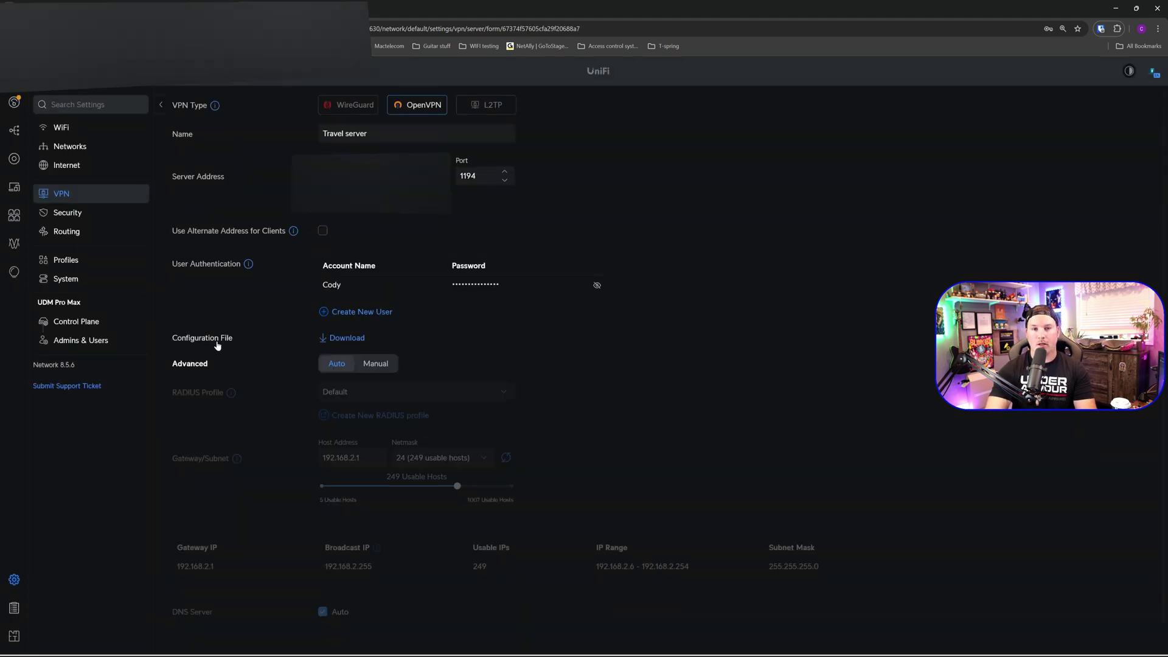
Upload Travel server.ovpn into a new OpenVPN client group with its username and password
{"action": "left_click", "coordinate": [345, 338]}
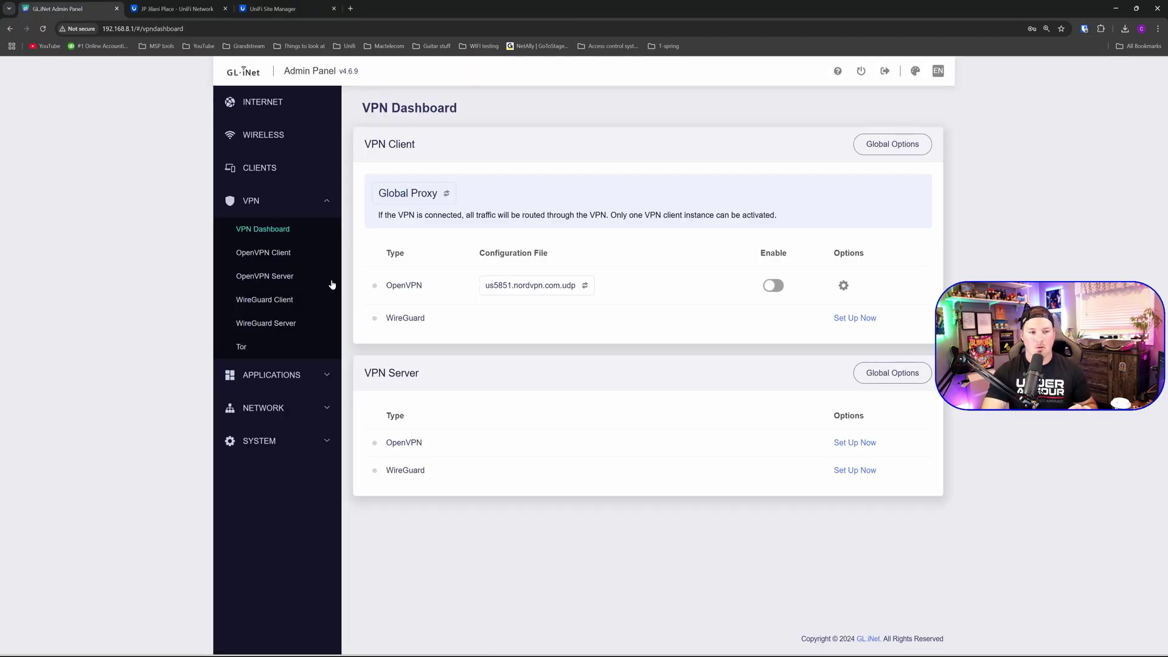
{"action": "left_click", "coordinate": [263, 254]}
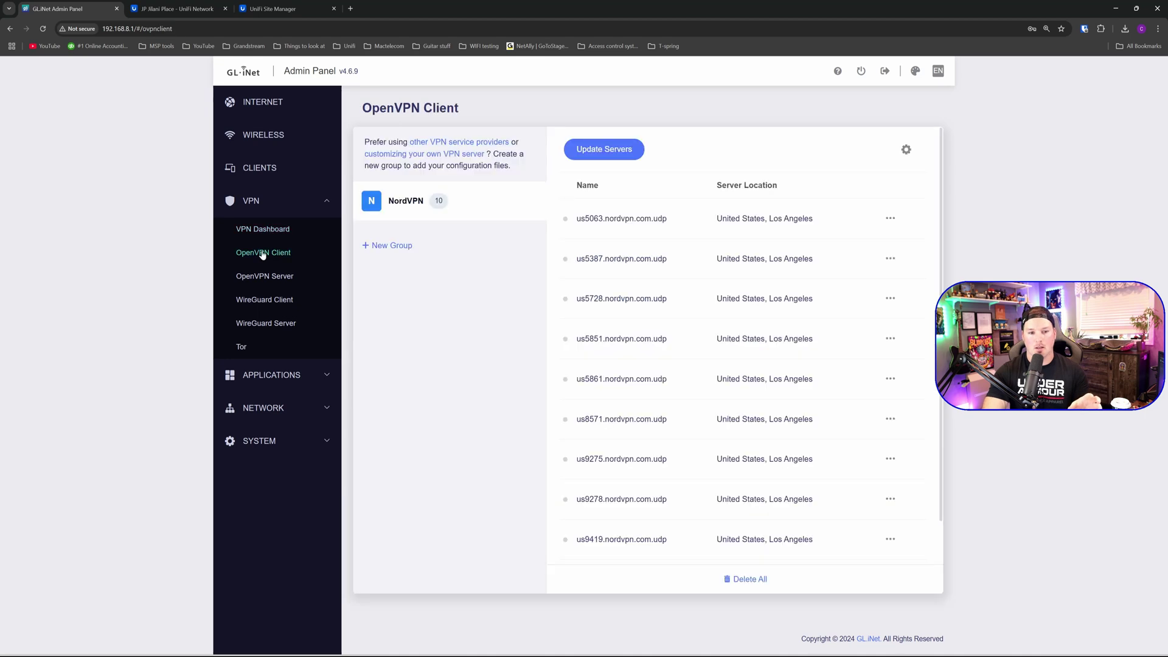
{"action": "left_click", "coordinate": [385, 246]}
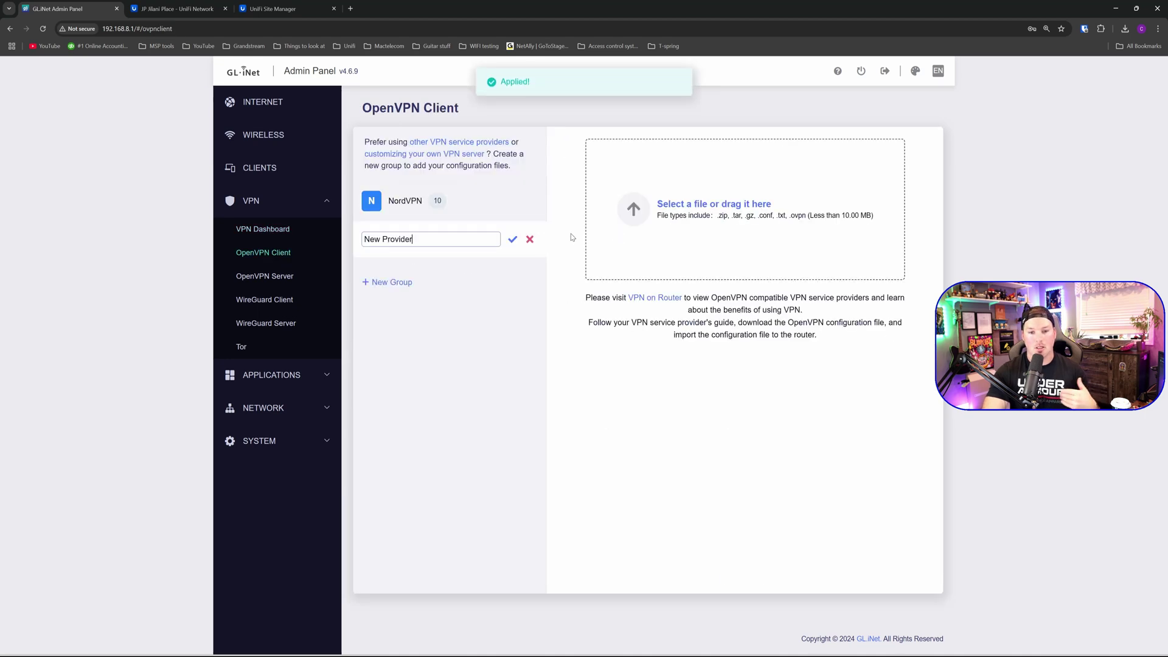
{"action": "left_click_drag", "start_coordinate": [892, 253], "coordinate": [744, 166]}
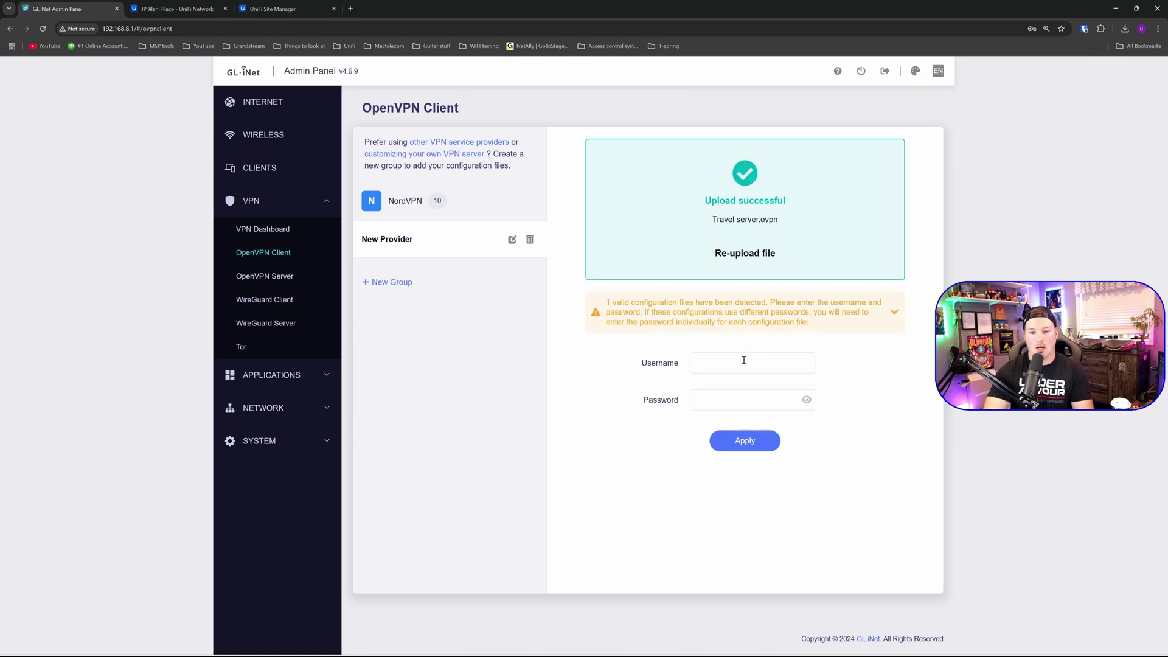
{"action": "type", "text": "Cody"}
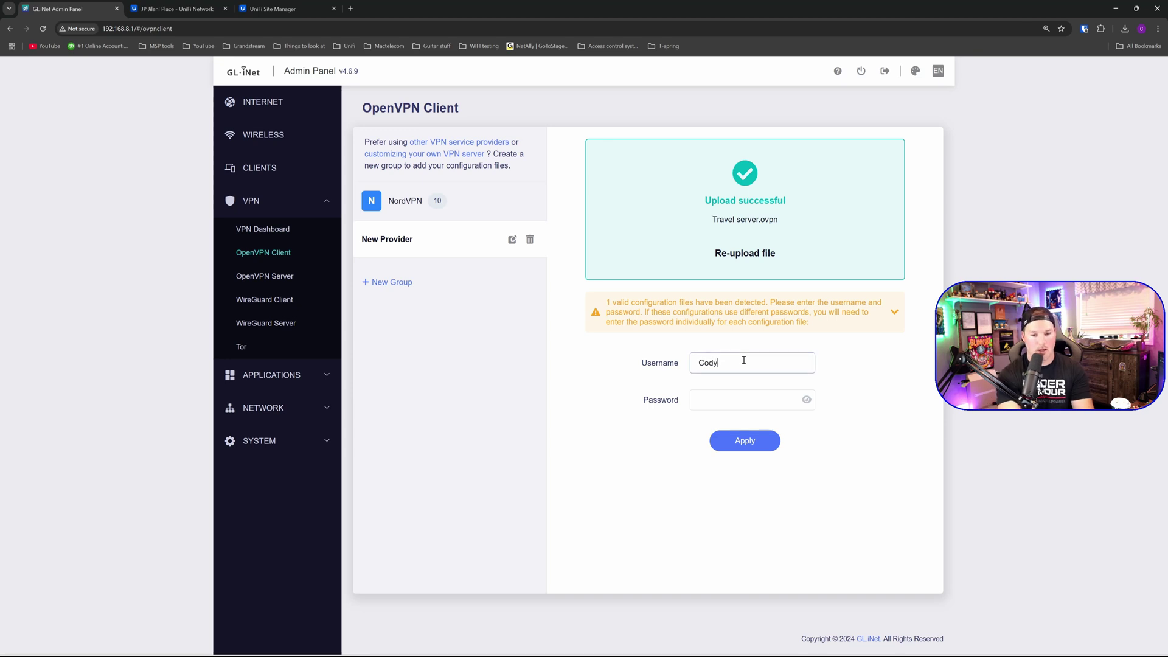
{"action": "key", "text": "Tab"}
{"action": "key", "text": "Return"}
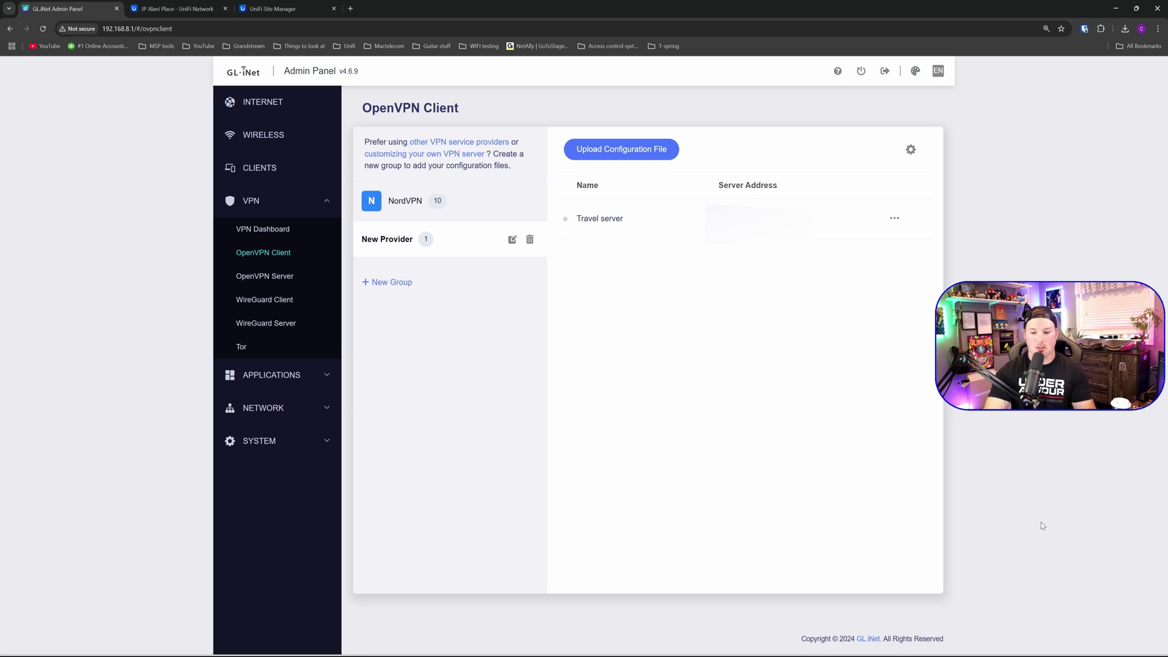
Run ping 192.168.1.121 in Command Prompt to test reaching the home network
{"action": "type", "text": "ping 192"}
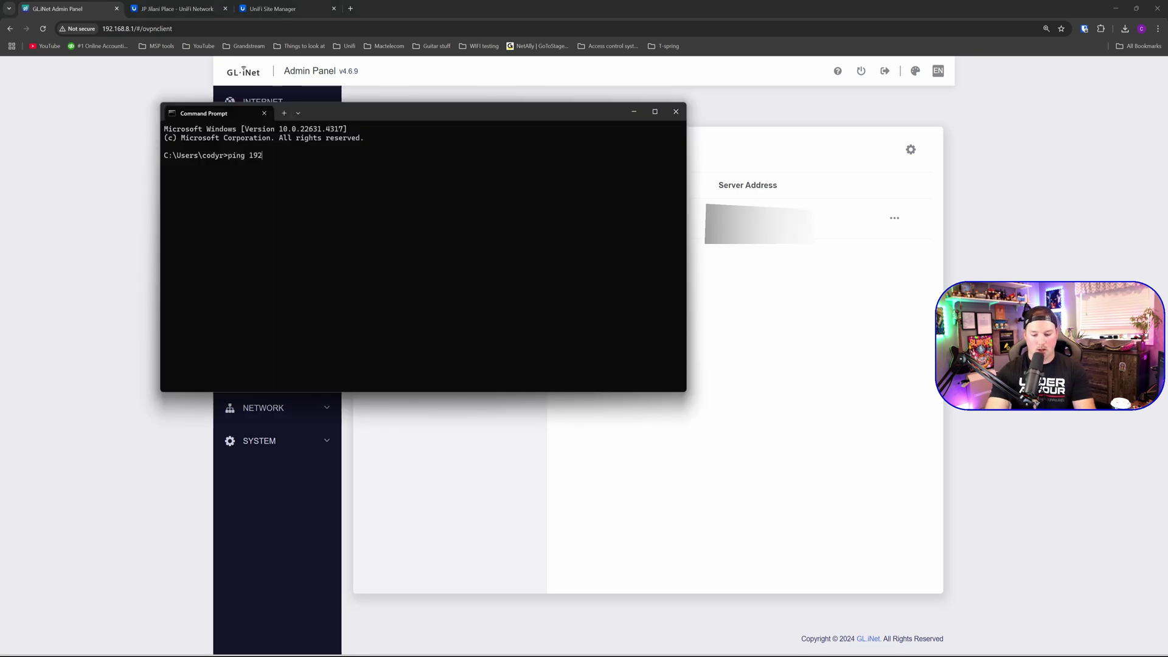
{"action": "type", "text": ".168.1.121"}
{"action": "key", "text": "Return"}
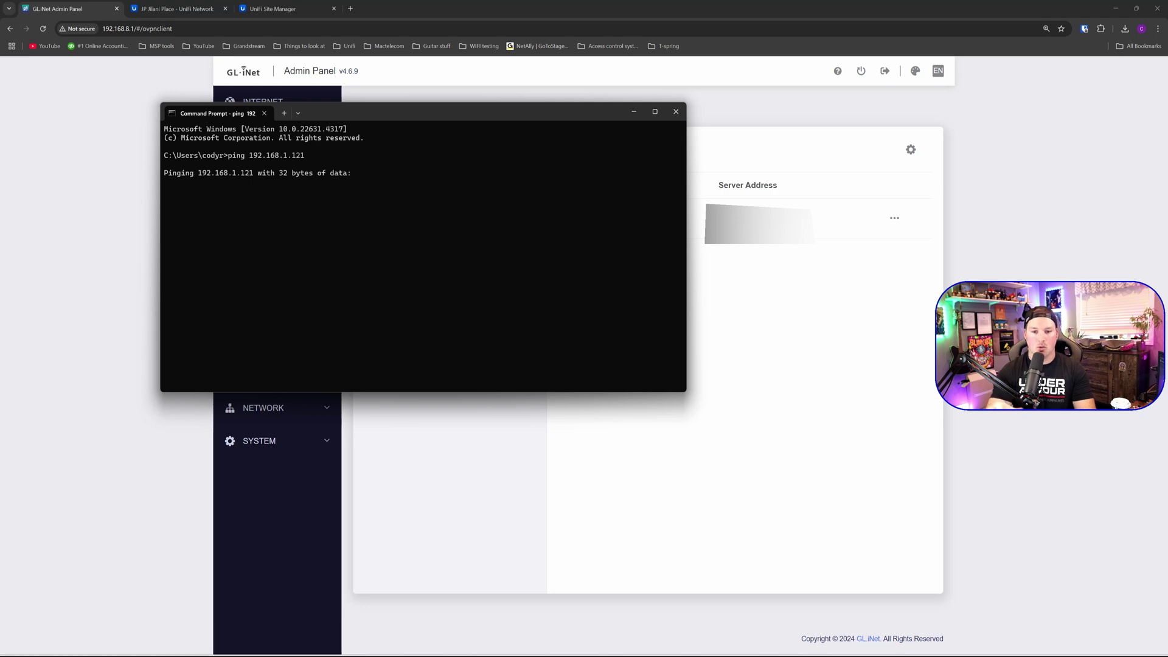
Start the Travel server OpenVPN client connection on the router
{"action": "left_click", "coordinate": [864, 334]}
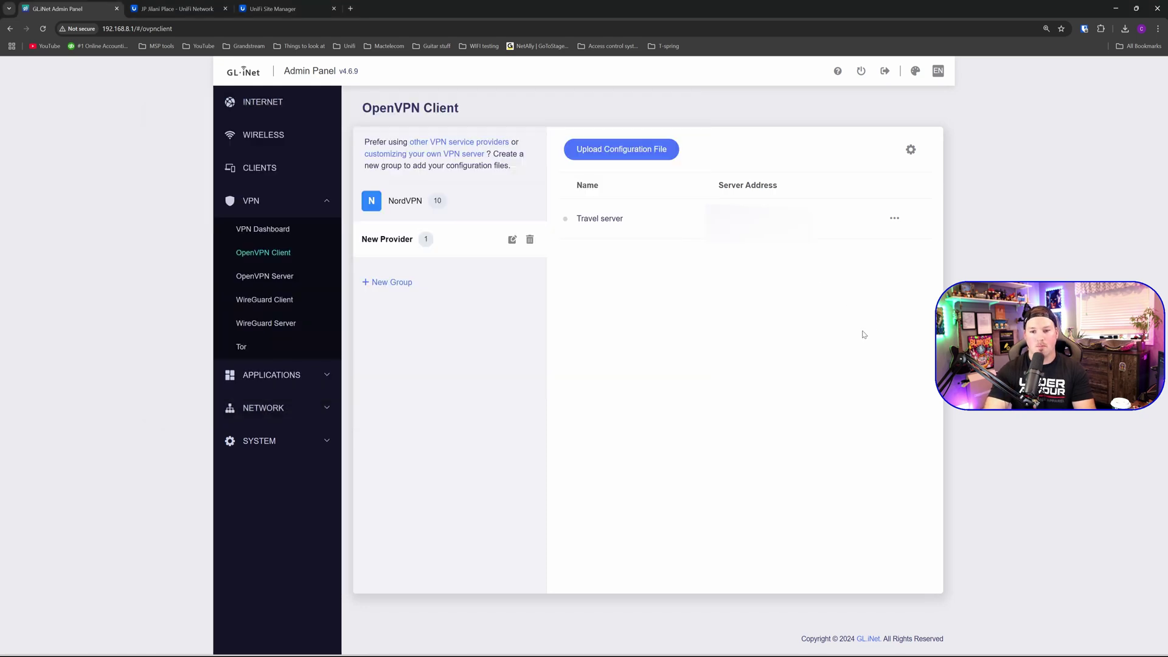
{"action": "left_click", "coordinate": [895, 227]}
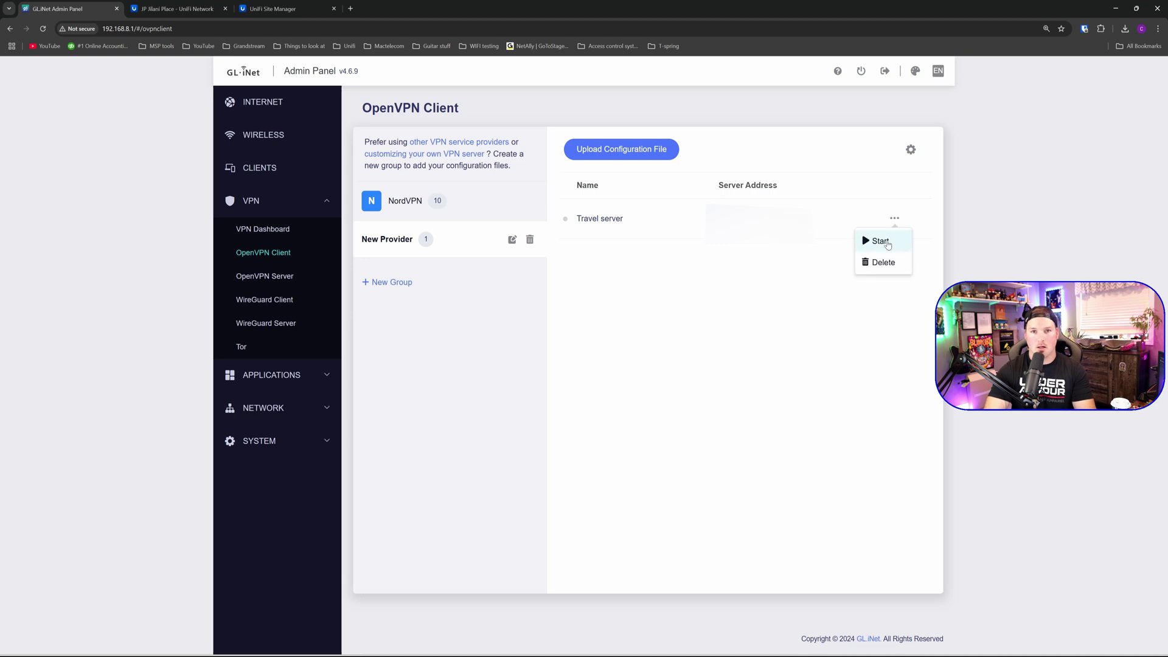
{"action": "left_click", "coordinate": [880, 241]}
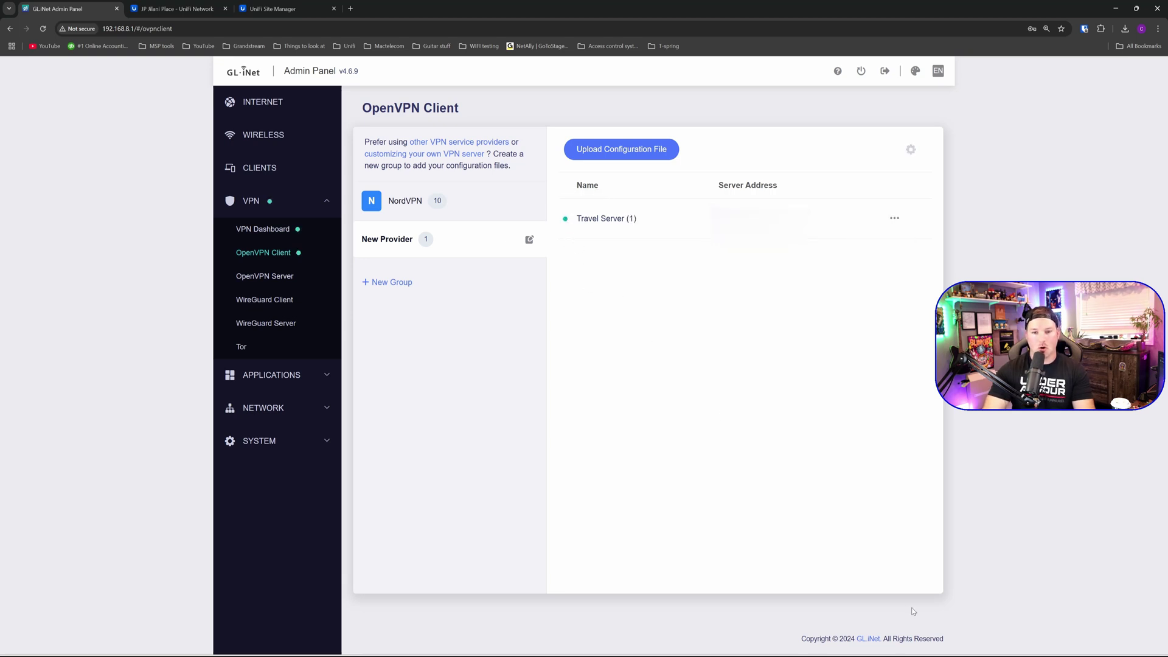
Rerun the ping to 192.168.1.121 now that the VPN is connected
{"action": "key", "text": "alt+Tab"}
{"action": "key", "text": "Up"}
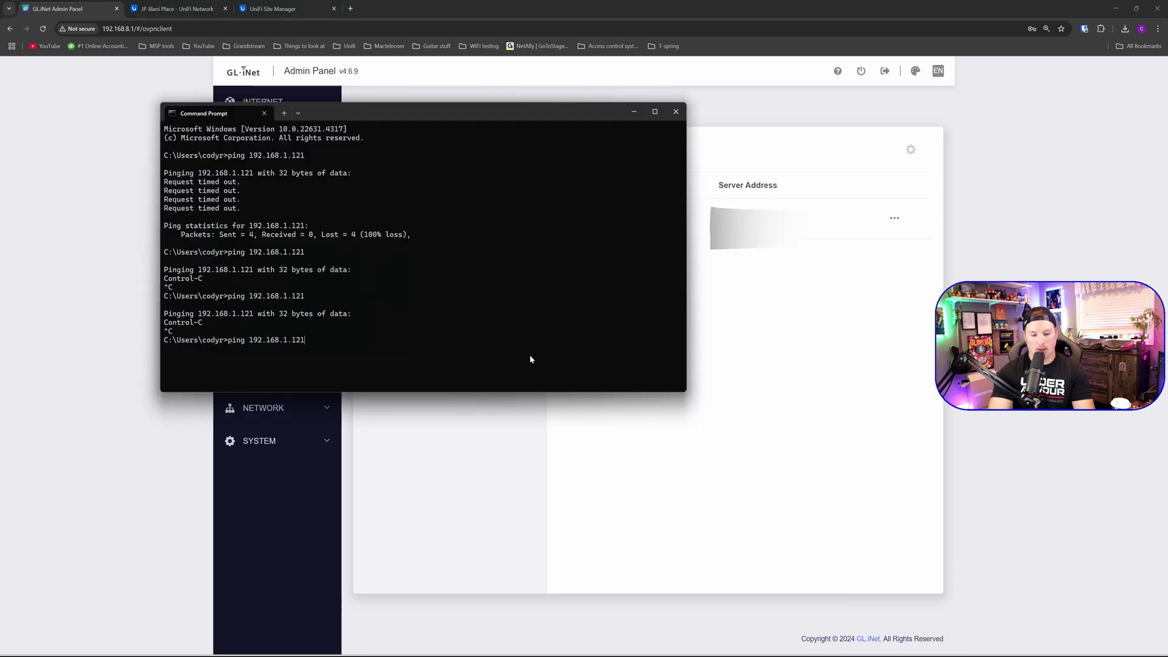
{"action": "key", "text": "Return"}
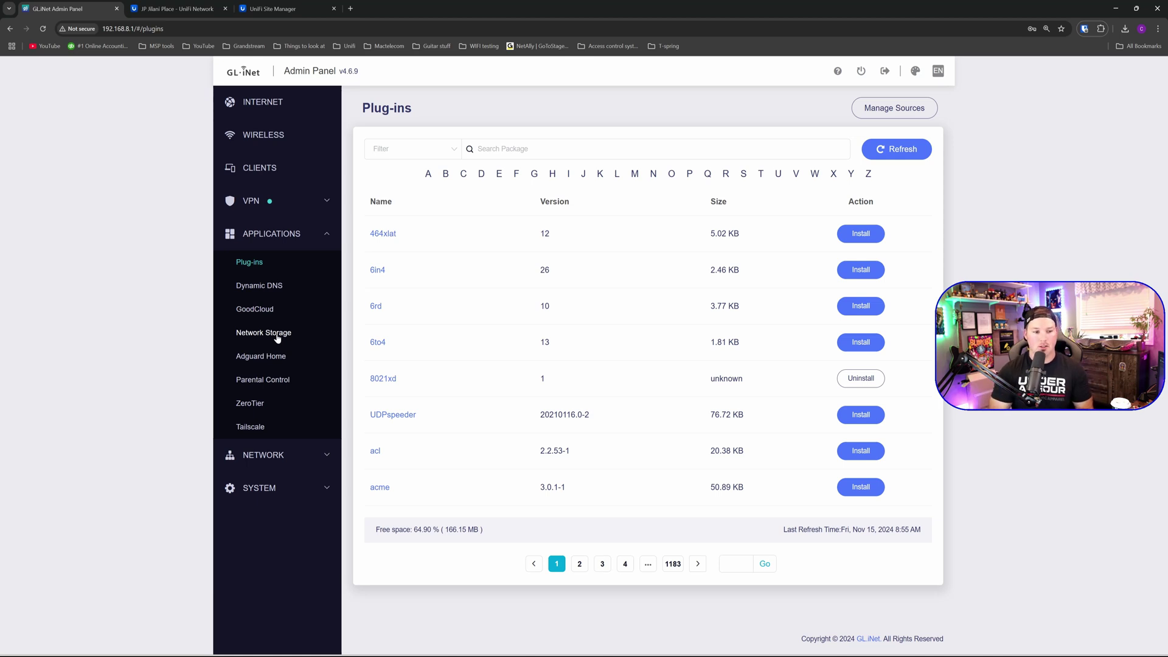
View the AdGuard Home and Parental Control pages, then expand the Network menu
{"action": "left_click", "coordinate": [267, 360]}
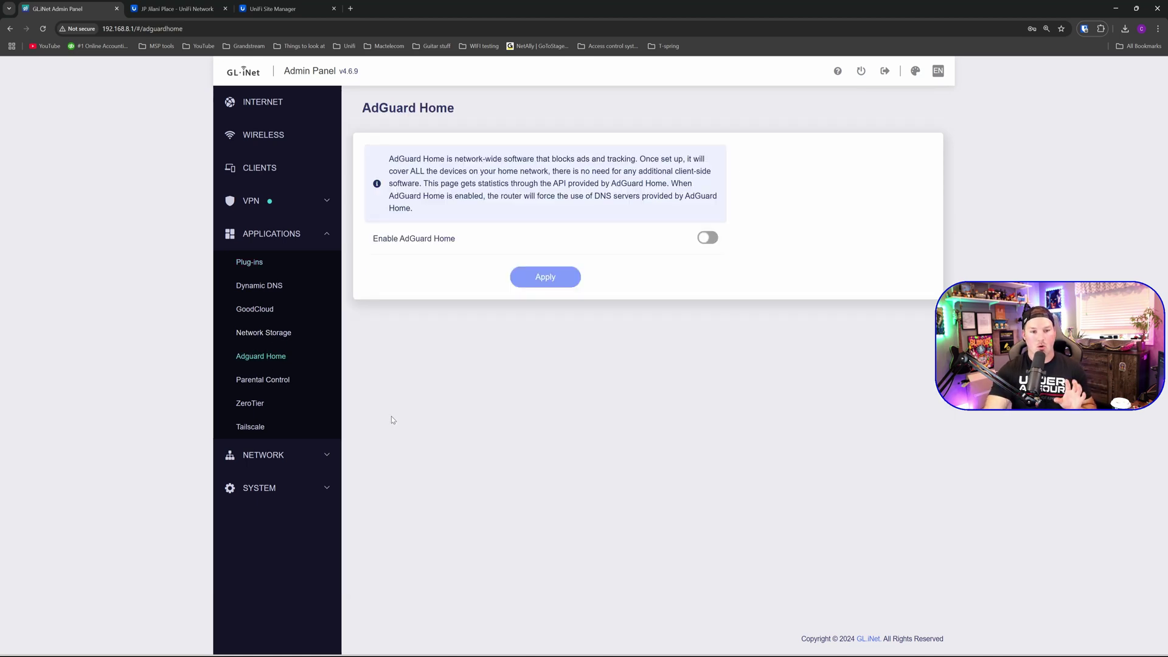
{"action": "left_click", "coordinate": [291, 382]}
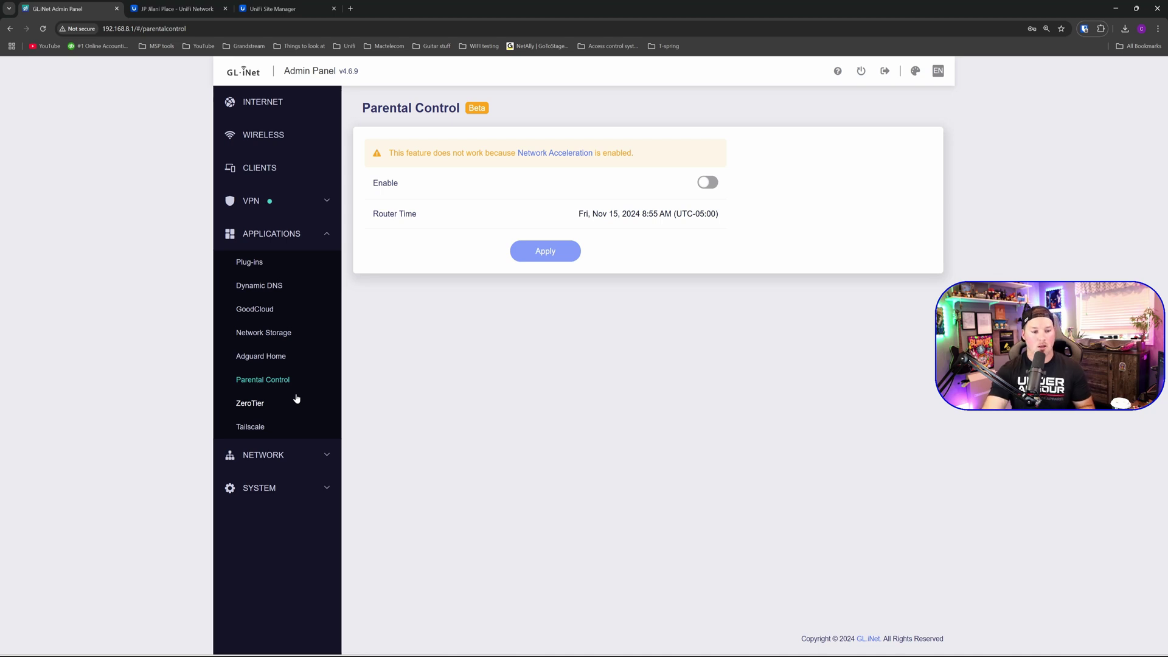
{"action": "left_click", "coordinate": [310, 455]}
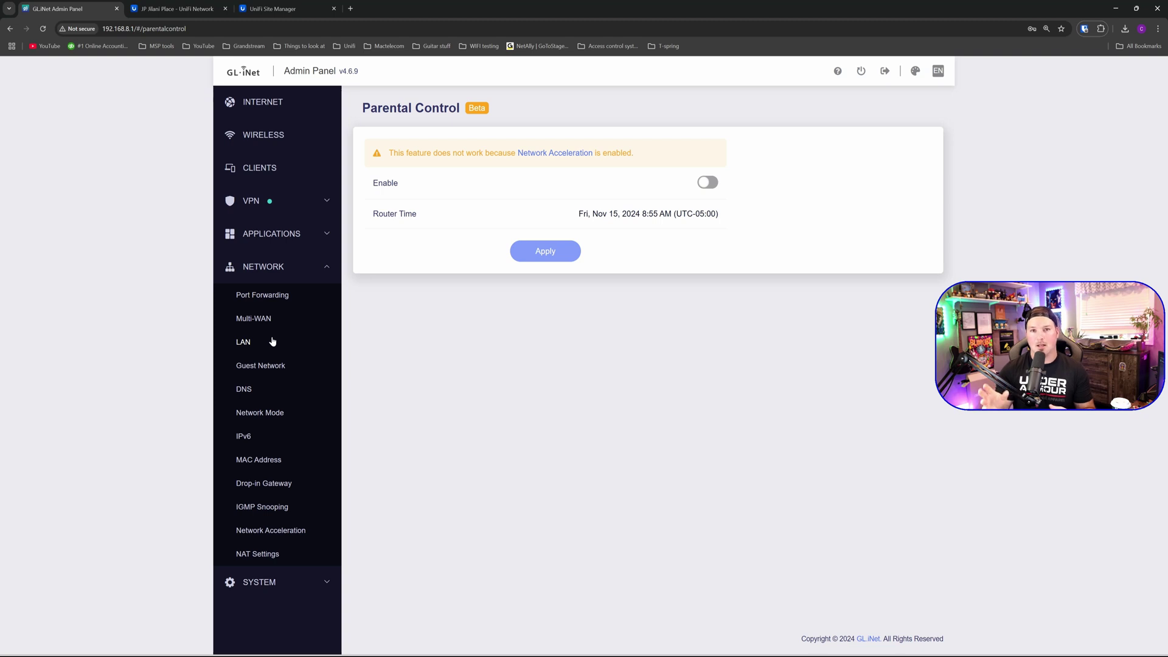
Show the Toggle Button Function dropdown options on the System > Toggle Button Settings page
{"action": "left_click", "coordinate": [259, 582]}
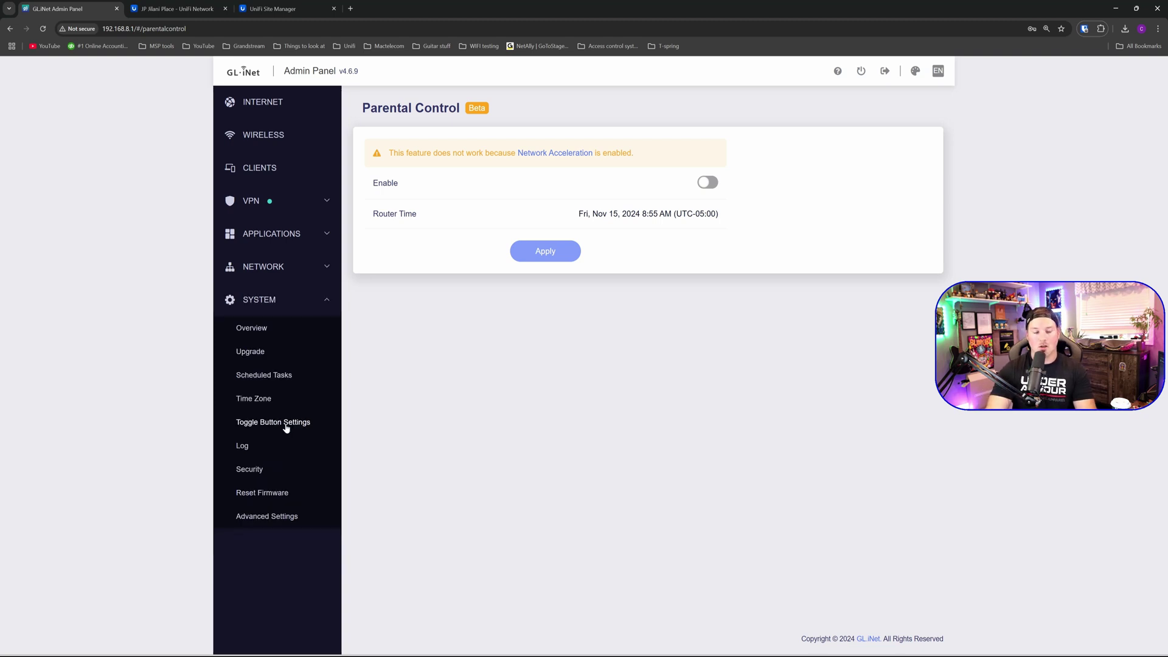
{"action": "left_click", "coordinate": [286, 425]}
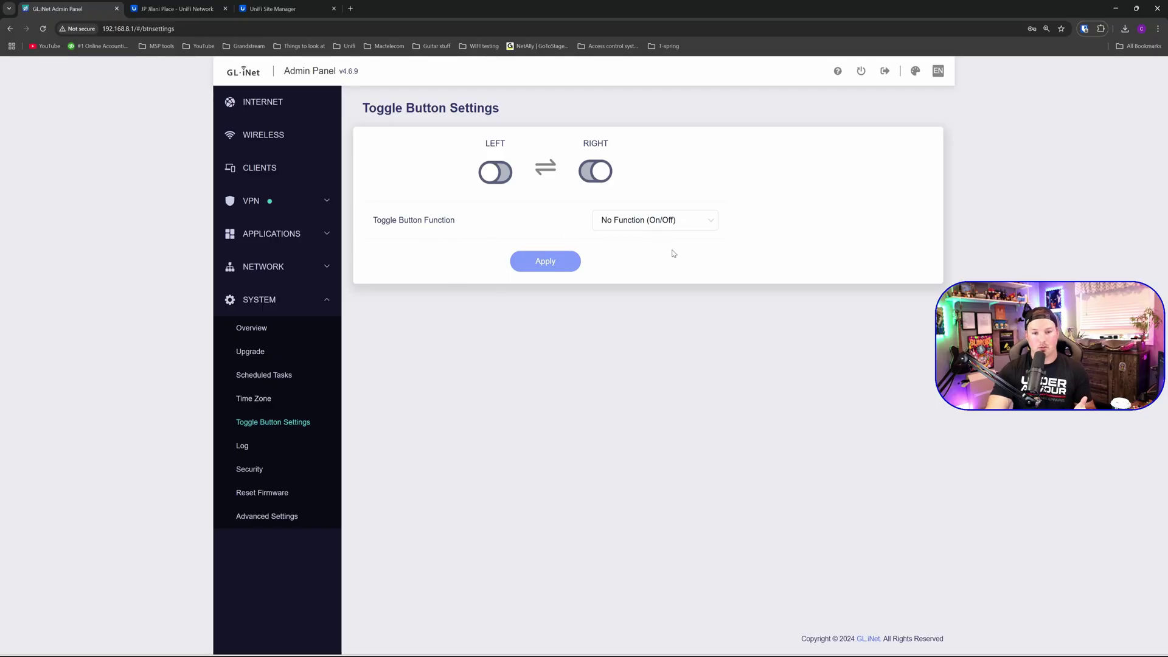
{"action": "left_click", "coordinate": [710, 226]}
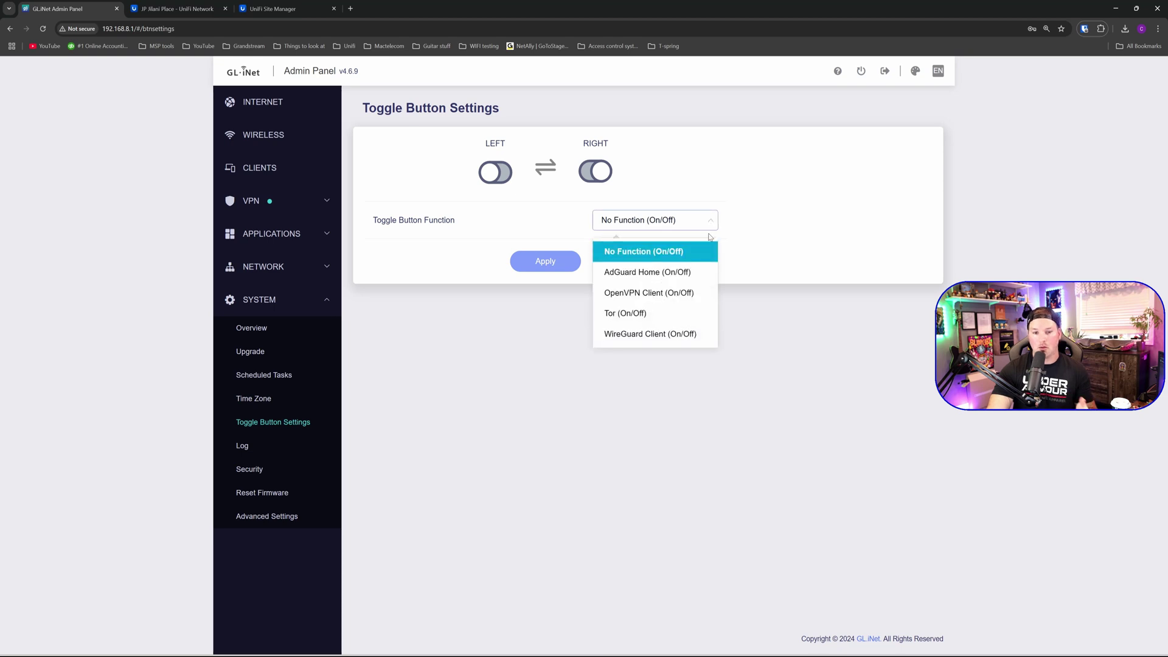